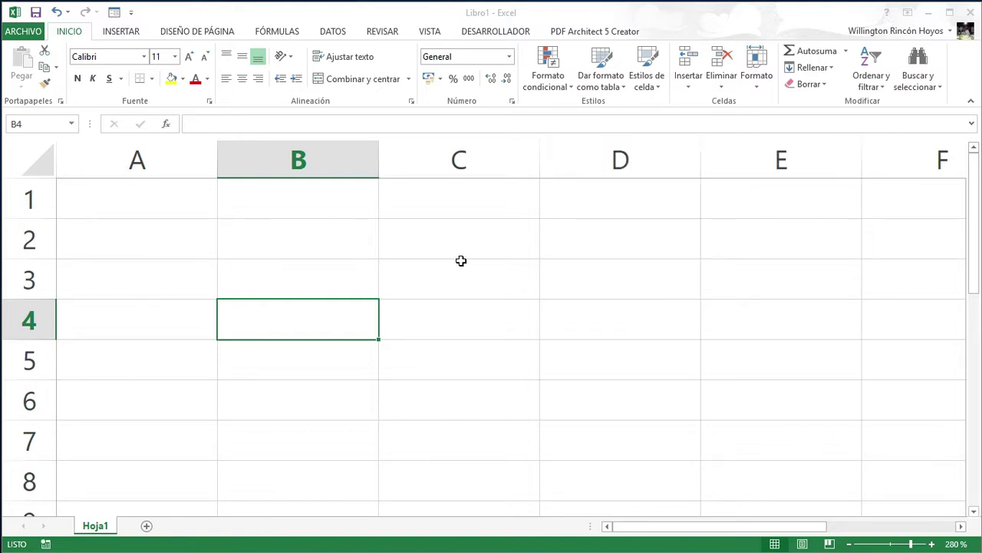
- Enter 10, 20, 30, 40 and 50 down cells B2 to B6, then reselect B2
{"action": "left_click", "coordinate": [300, 241]}
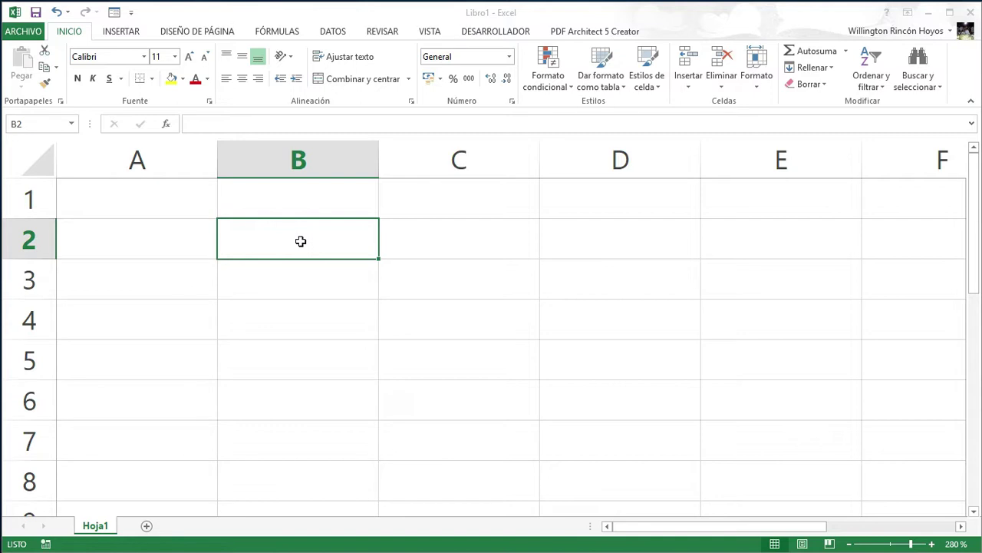
{"action": "type", "text": "10"}
{"action": "key", "text": "Return"}
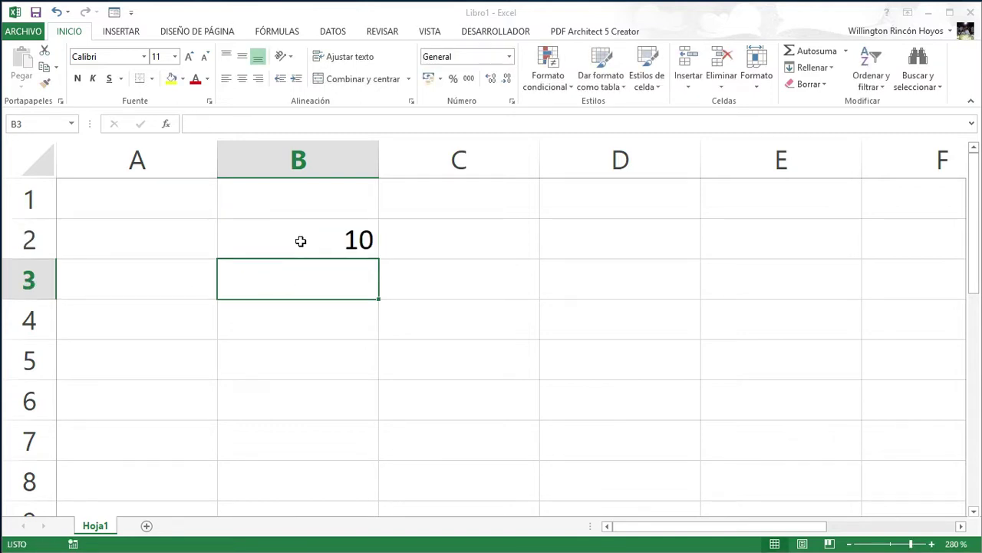
{"action": "type", "text": "20"}
{"action": "key", "text": "Return"}
{"action": "type", "text": "30"}
{"action": "key", "text": "Return"}
{"action": "type", "text": "40"}
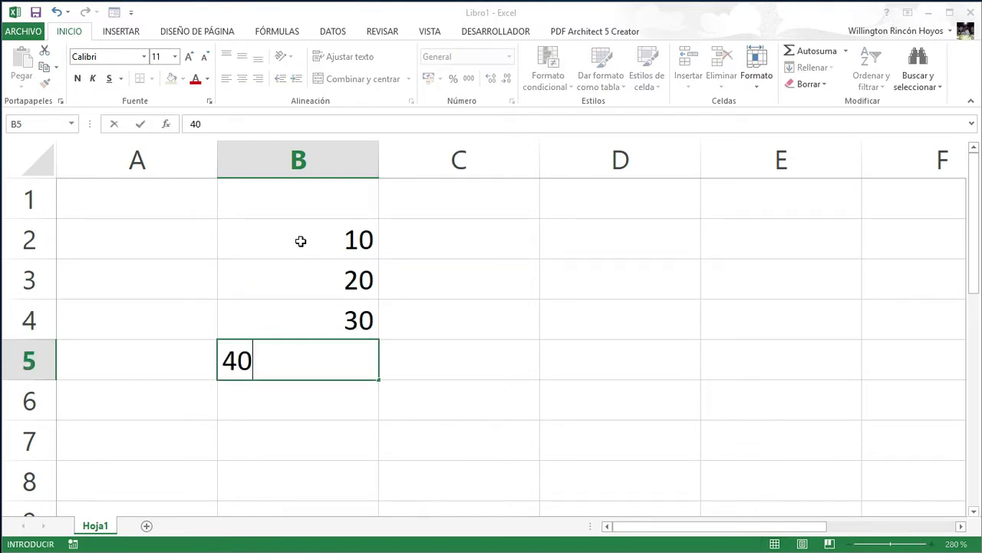
{"action": "key", "text": "Return"}
{"action": "type", "text": "50"}
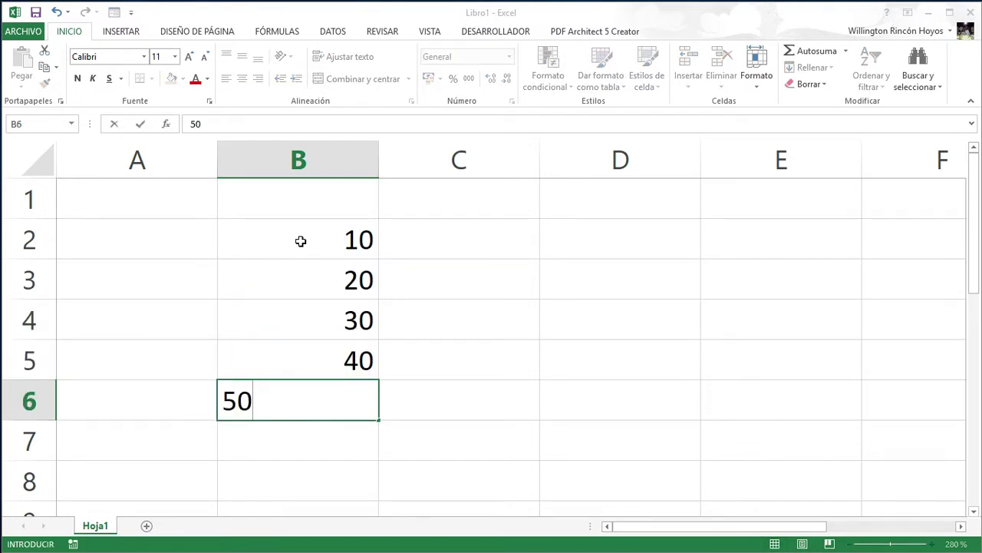
{"action": "key", "text": "Return"}
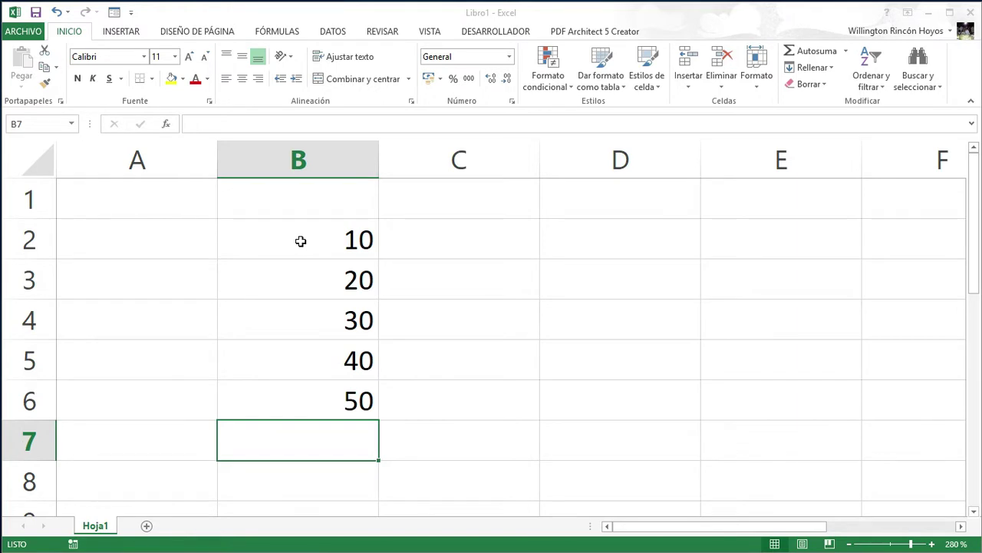
{"action": "left_click", "coordinate": [300, 241]}
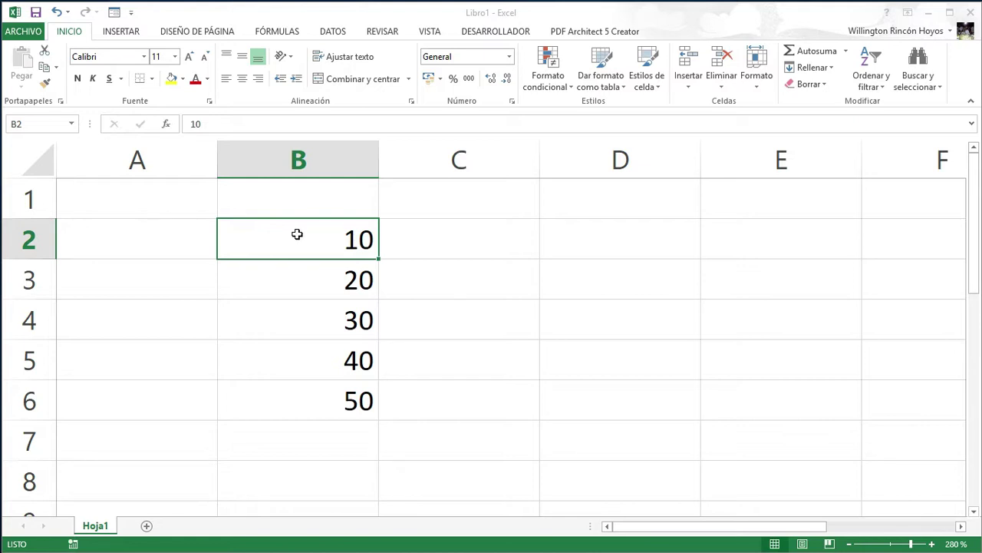
{"action": "left_click", "coordinate": [297, 234]}
{"action": "mouse_move", "coordinate": [297, 234]}
{"action": "left_mouse_down"}
{"action": "mouse_move", "coordinate": [307, 276]}
{"action": "mouse_move", "coordinate": [304, 390]}
{"action": "left_mouse_up"}
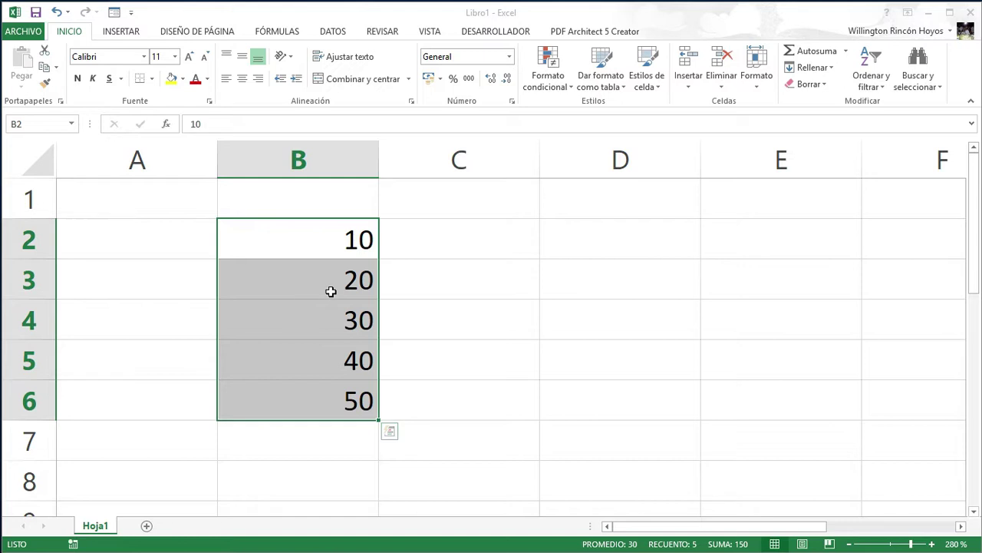
{"action": "left_click", "coordinate": [457, 235]}
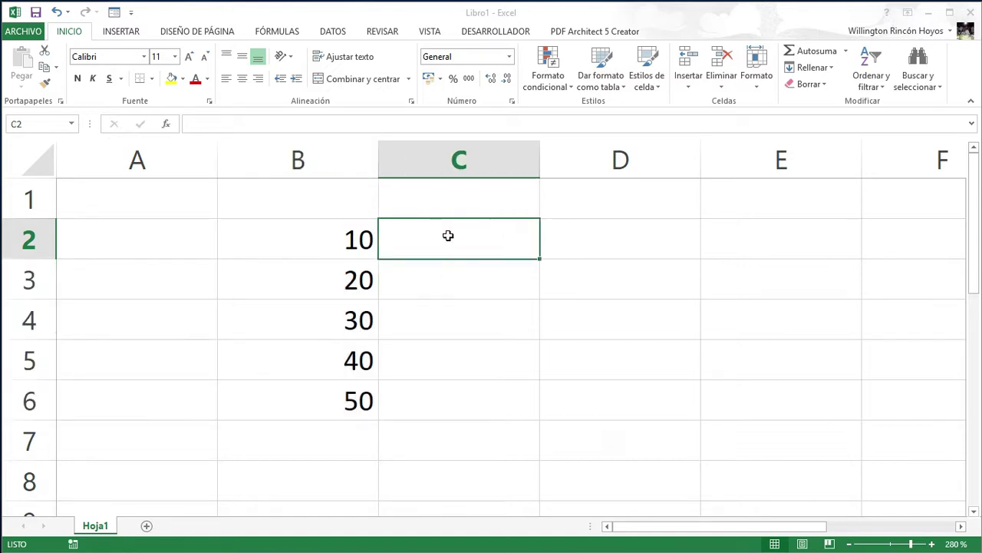
{"action": "left_click", "coordinate": [281, 238]}
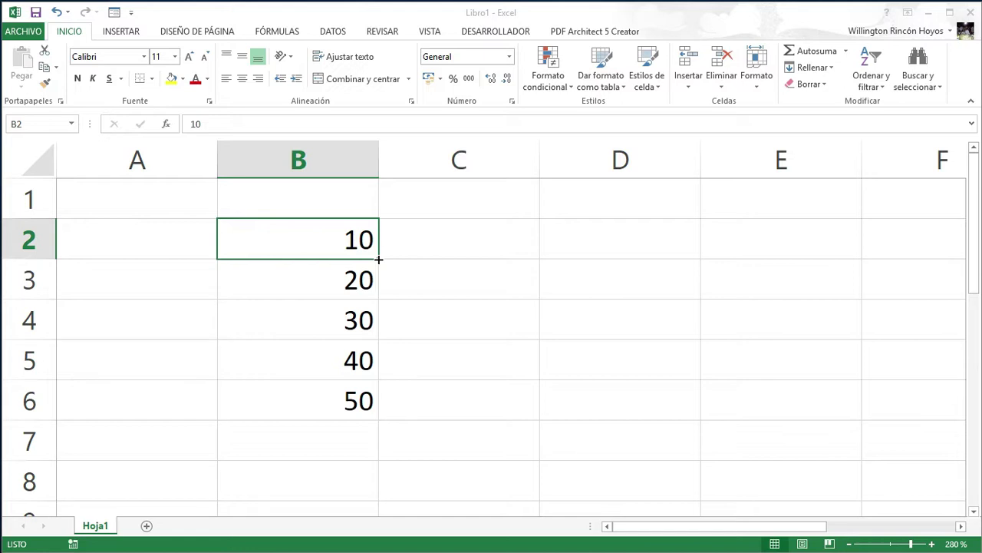
- Copy the 10 in B2 down through B6 with the fill handle, overwriting 20–50
{"action": "left_click_drag", "start_coordinate": [378, 259], "coordinate": [379, 260]}
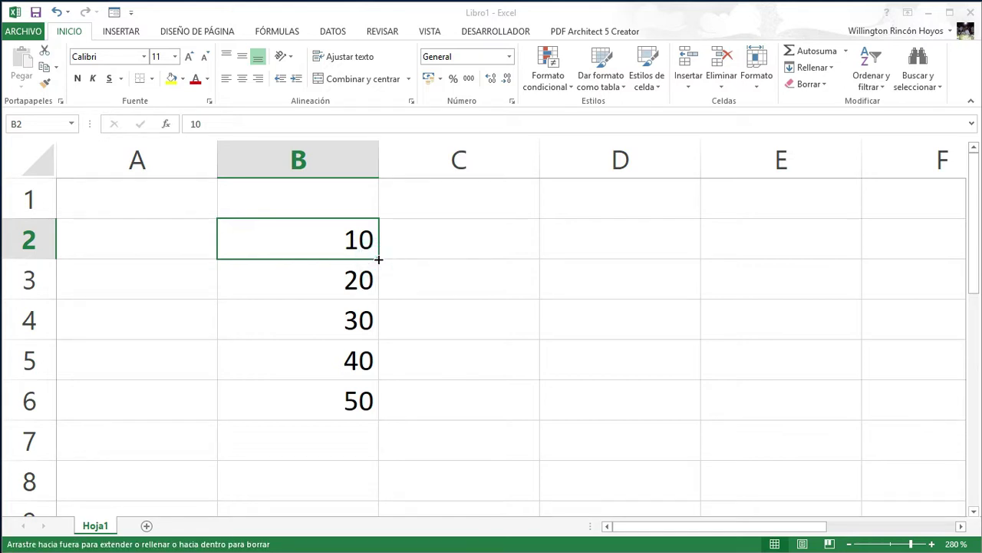
{"action": "left_click_drag", "start_coordinate": [378, 260], "coordinate": [369, 412]}
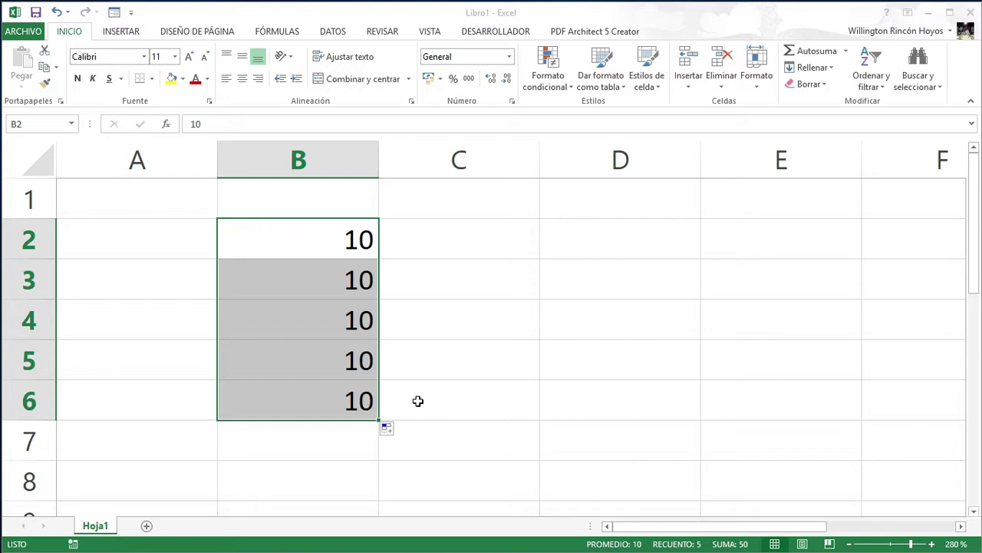
{"action": "left_click", "coordinate": [463, 244]}
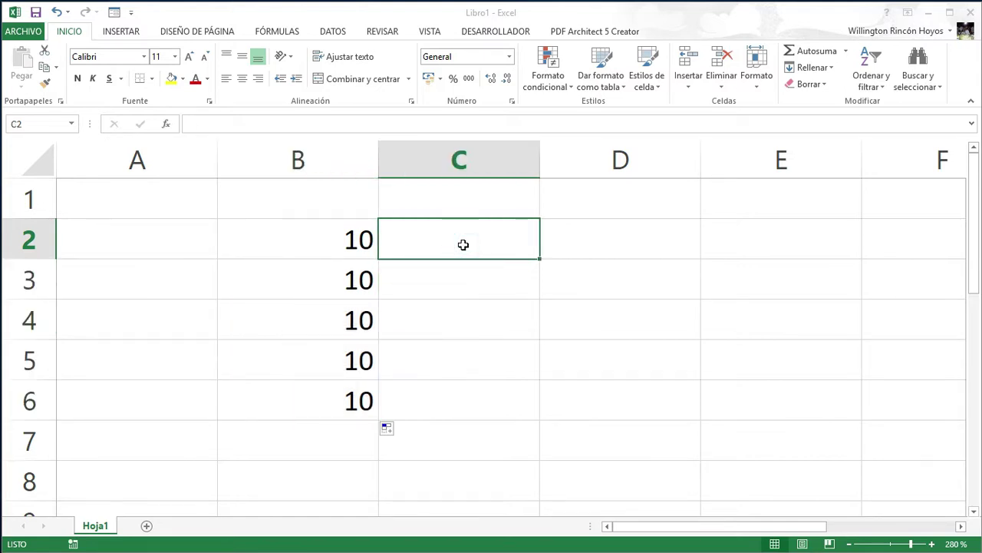
- Enter 1 in C2 and the formula =C2+1 in C3, then select C3
{"action": "type", "text": "1"}
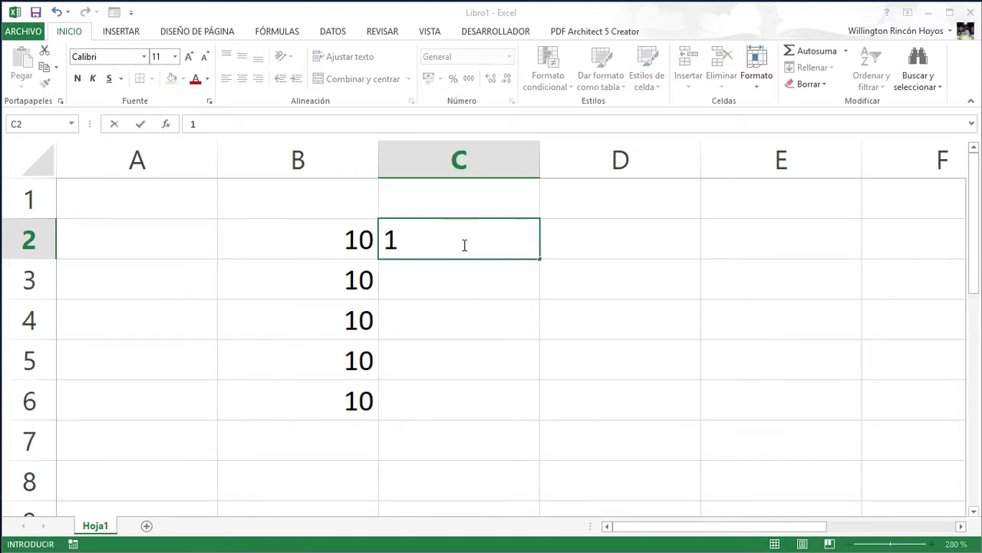
{"action": "key", "text": "Return"}
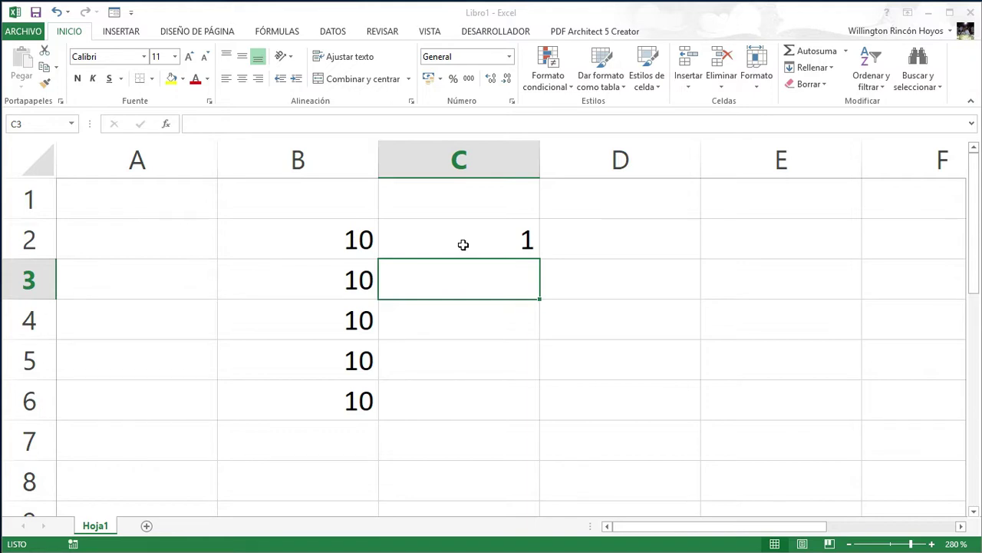
{"action": "type", "text": "="}
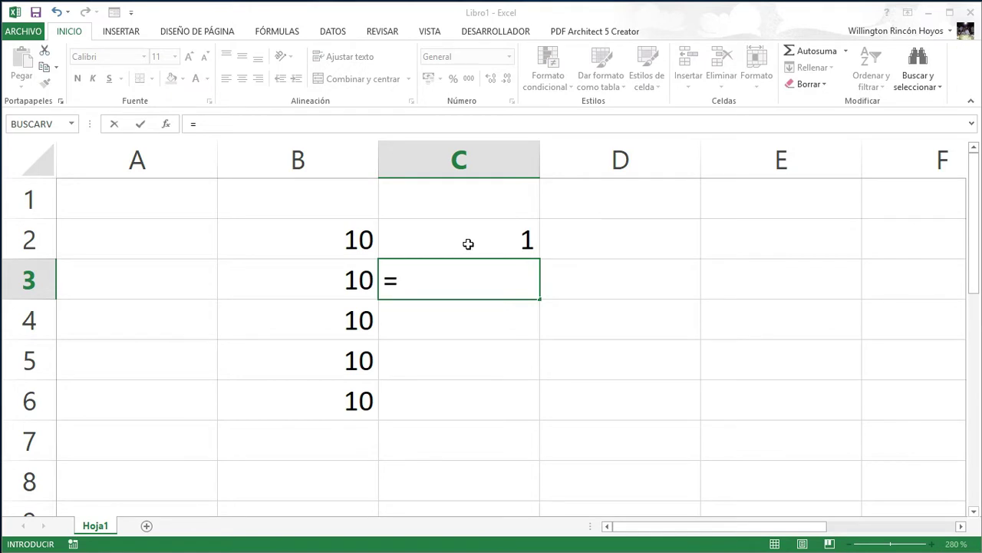
{"action": "left_click", "coordinate": [468, 245]}
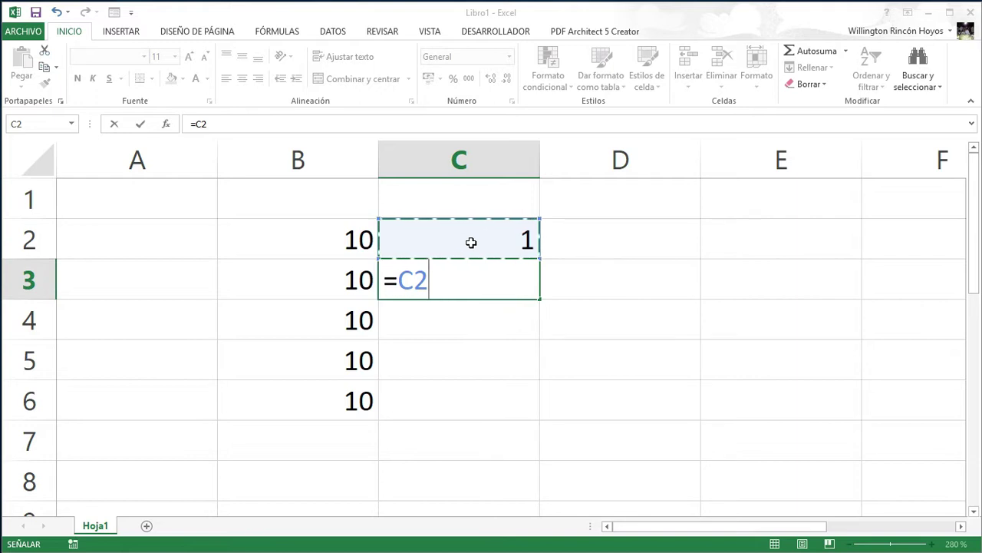
{"action": "type", "text": "+1"}
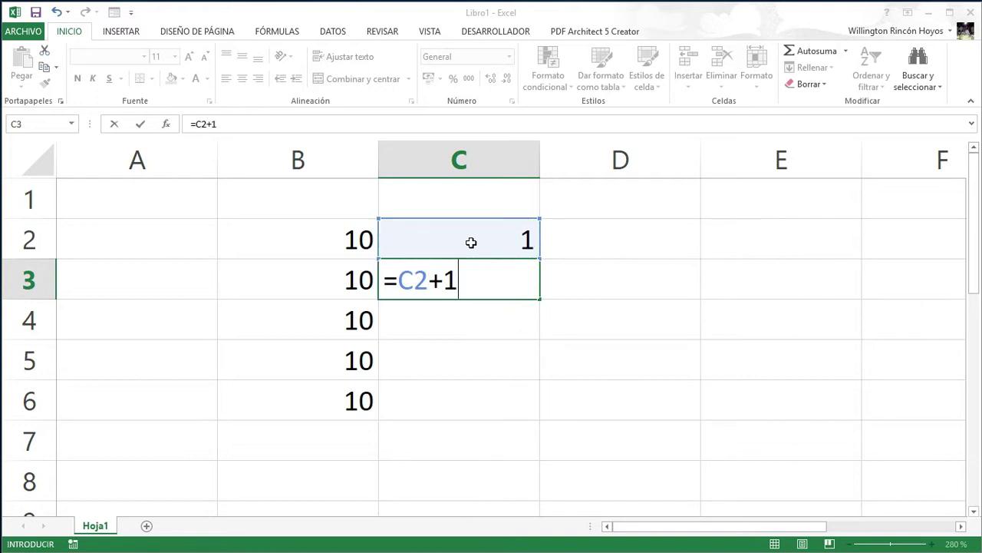
{"action": "key", "text": "Return"}
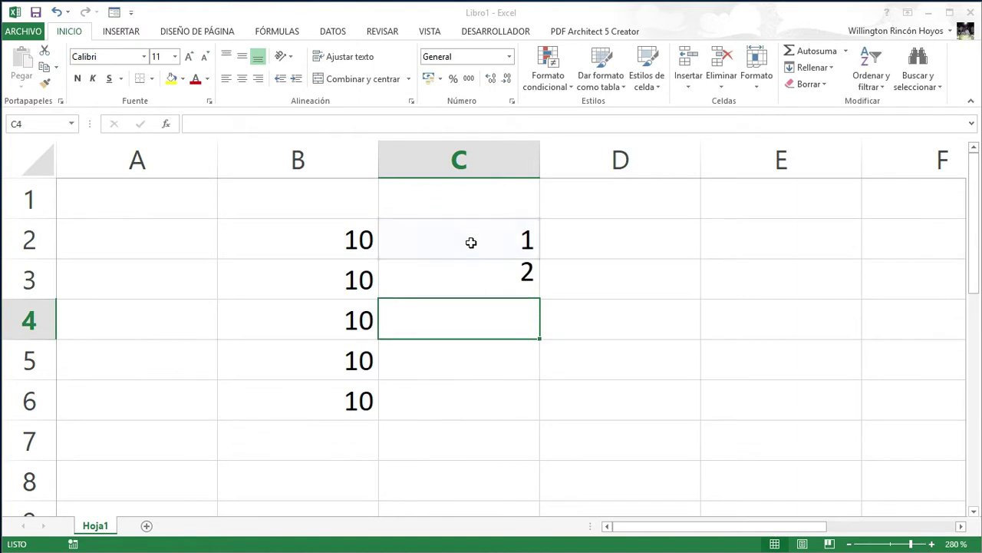
{"action": "left_click", "coordinate": [463, 274]}
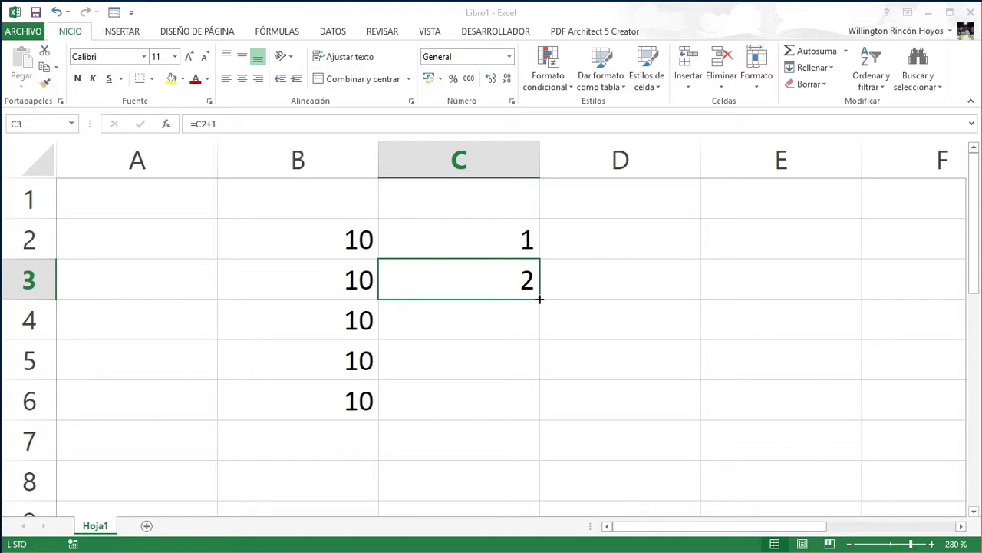
- Fill the C3 formula down to C7 to produce 3 through 6, then select B2:B6
{"action": "left_click_drag", "start_coordinate": [540, 298], "coordinate": [534, 381]}
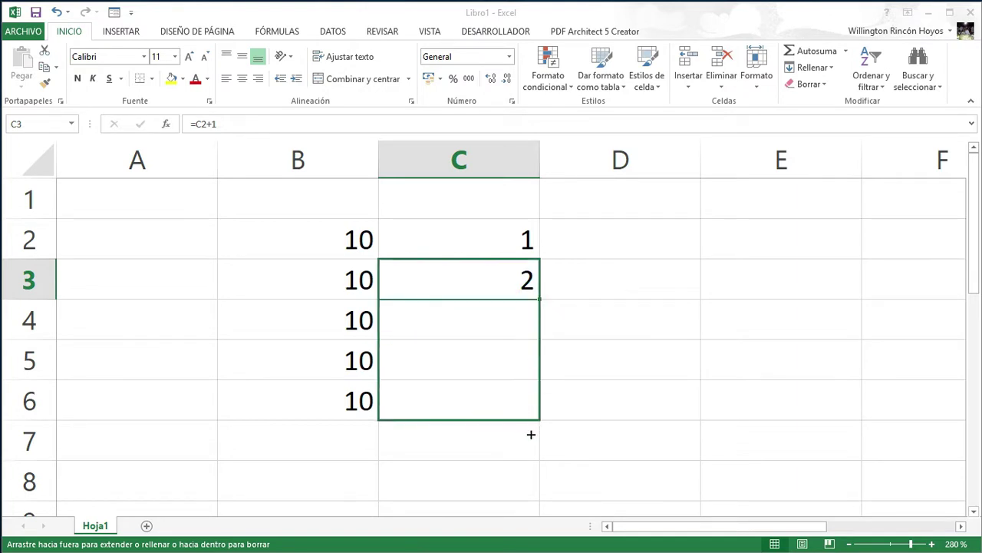
{"action": "left_click_drag", "start_coordinate": [534, 380], "coordinate": [528, 446]}
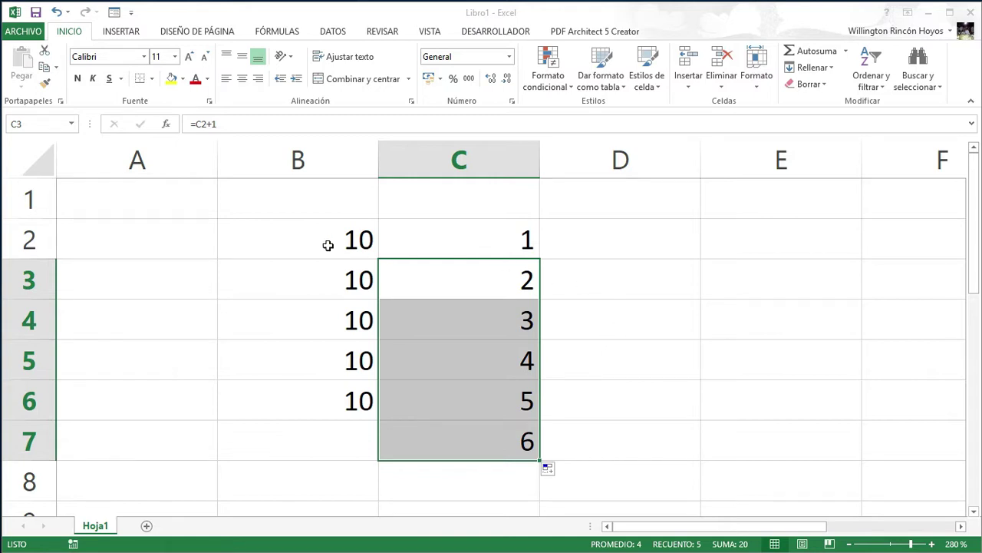
{"action": "left_click", "coordinate": [300, 239]}
{"action": "left_click_drag", "start_coordinate": [297, 237], "coordinate": [291, 413]}
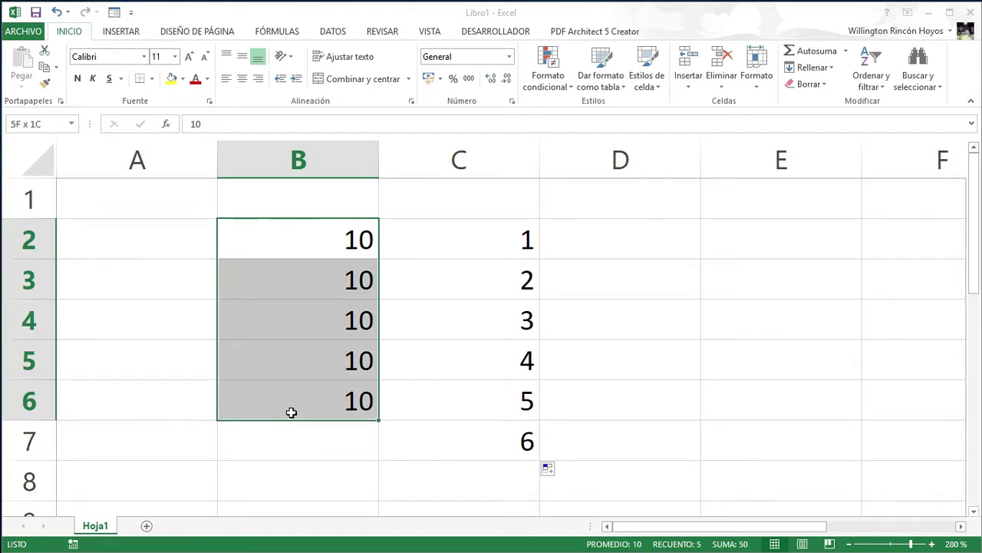
{"action": "left_click", "coordinate": [449, 247]}
{"action": "left_click", "coordinate": [363, 251]}
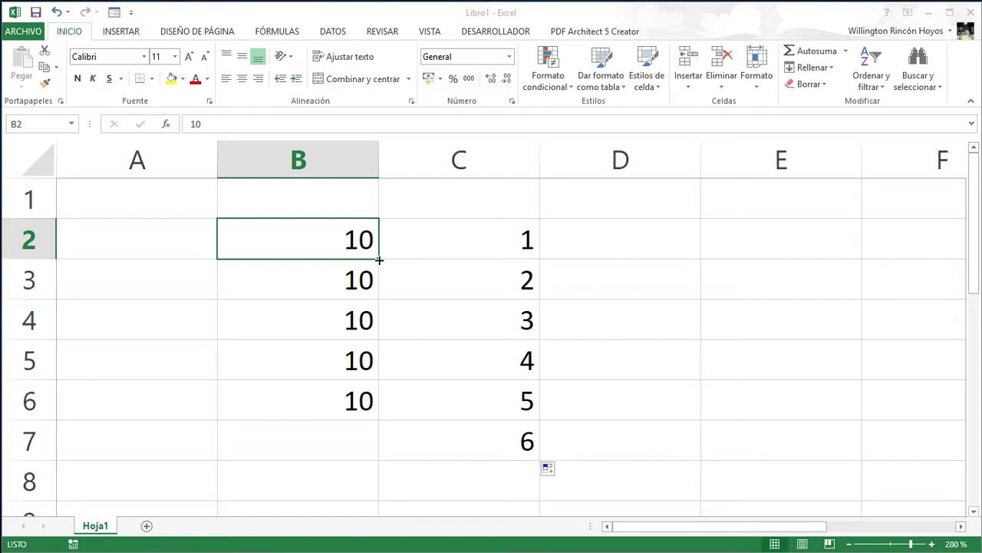
{"action": "left_click_drag", "start_coordinate": [379, 260], "coordinate": [366, 413]}
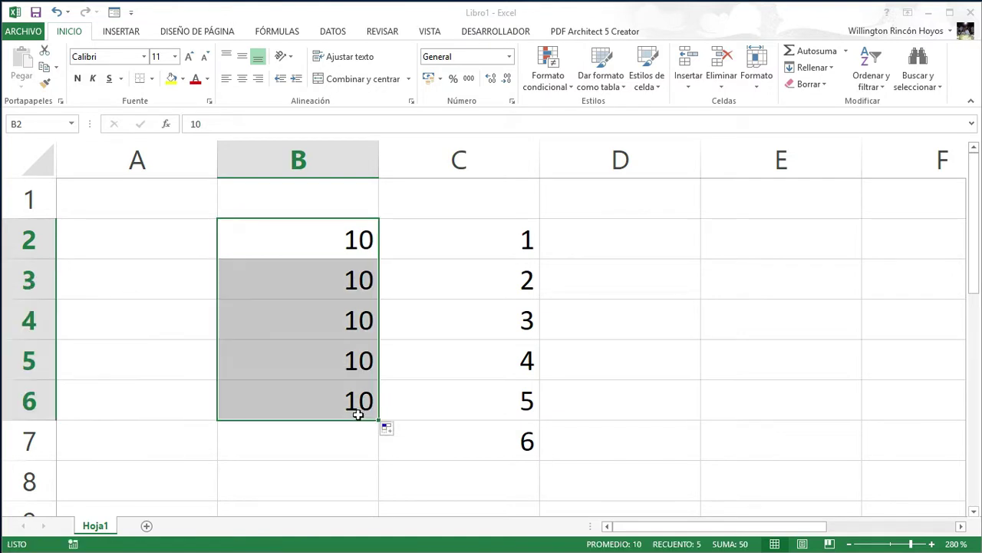
{"action": "left_click", "coordinate": [333, 239]}
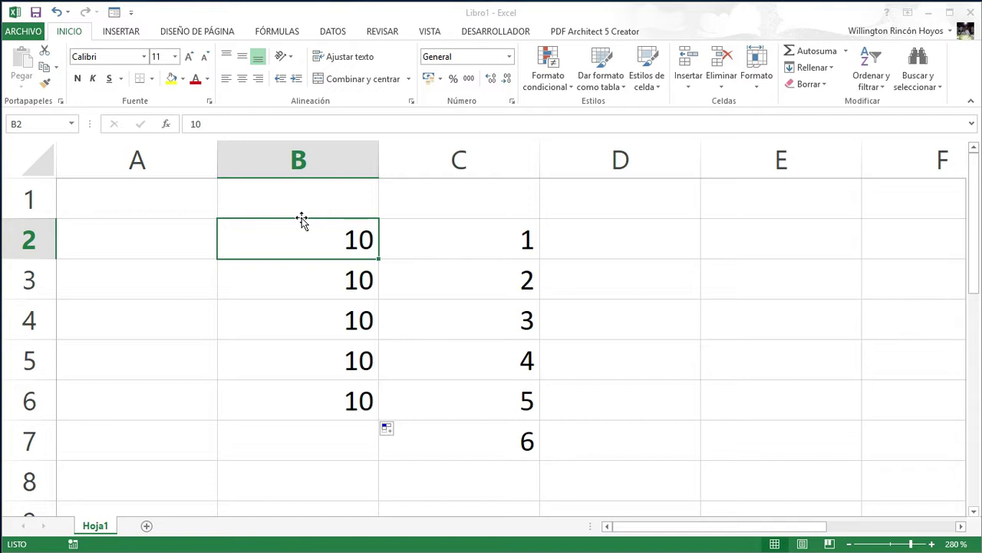
- Move the 10 from B2 to A4, the 10 from B3 to E2, and C3's =C2+1 to D3
{"action": "left_click_drag", "start_coordinate": [301, 221], "coordinate": [155, 320]}
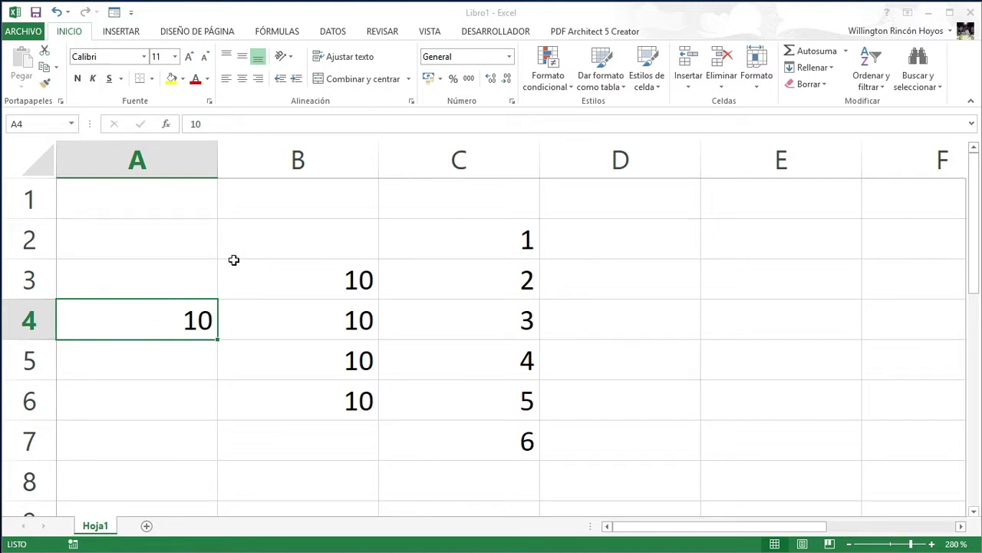
{"action": "left_click", "coordinate": [254, 275]}
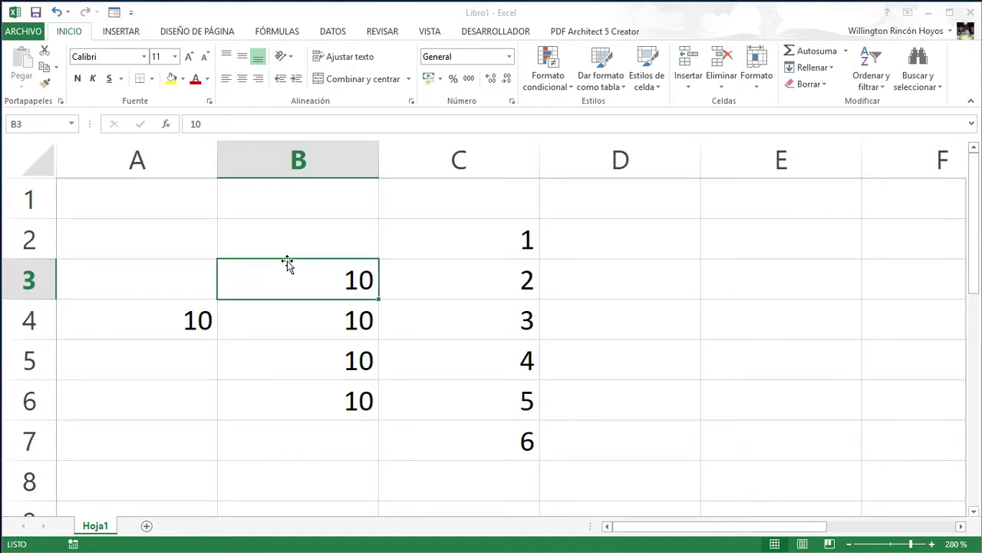
{"action": "left_click_drag", "start_coordinate": [319, 260], "coordinate": [761, 246]}
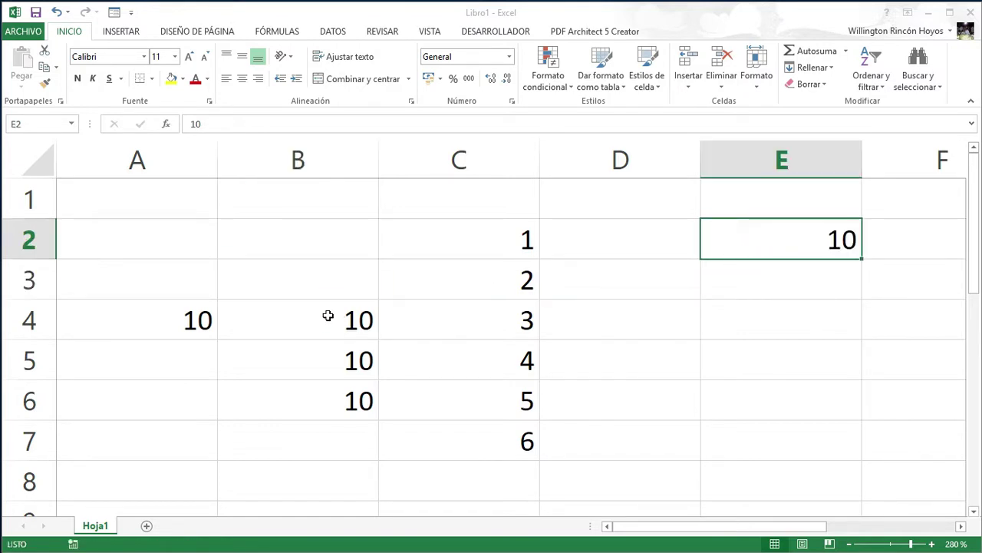
{"action": "left_click", "coordinate": [482, 281]}
{"action": "left_click_drag", "start_coordinate": [522, 261], "coordinate": [645, 283]}
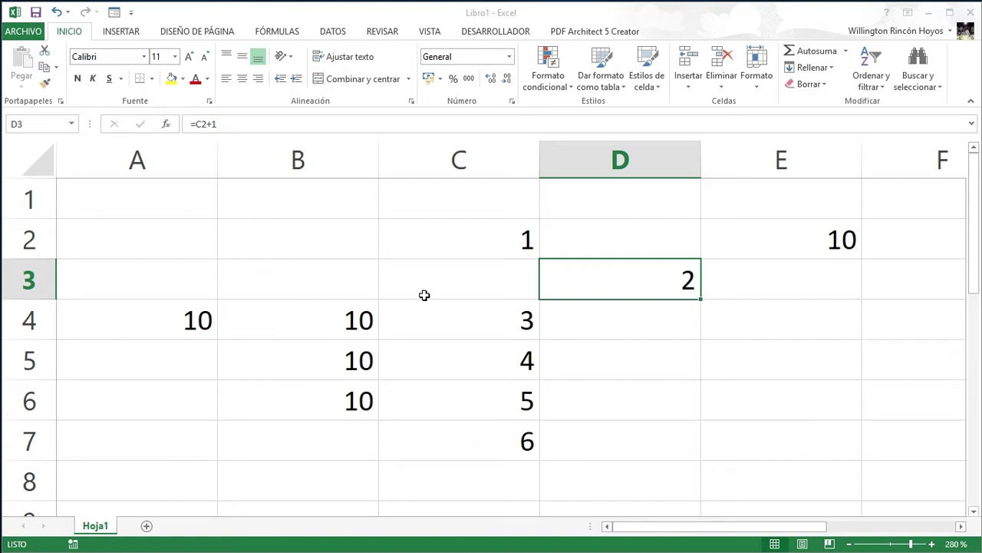
- Select from B4 across to D8, covering the 10s and the 3–6 series
{"action": "left_click", "coordinate": [308, 321]}
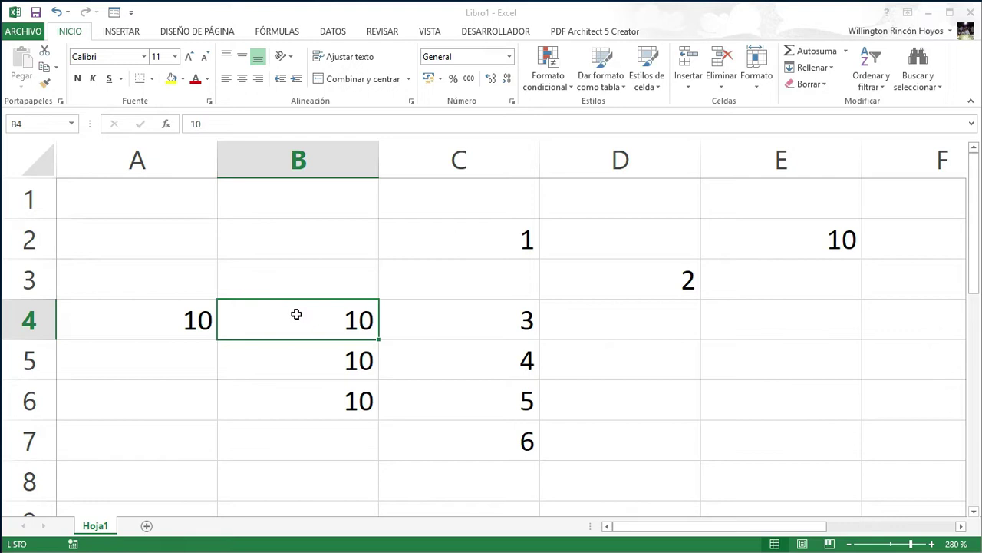
{"action": "mouse_move", "coordinate": [296, 314]}
{"action": "left_mouse_down"}
{"action": "mouse_move", "coordinate": [293, 434]}
{"action": "mouse_move", "coordinate": [559, 450]}
{"action": "mouse_move", "coordinate": [565, 472]}
{"action": "left_mouse_up"}
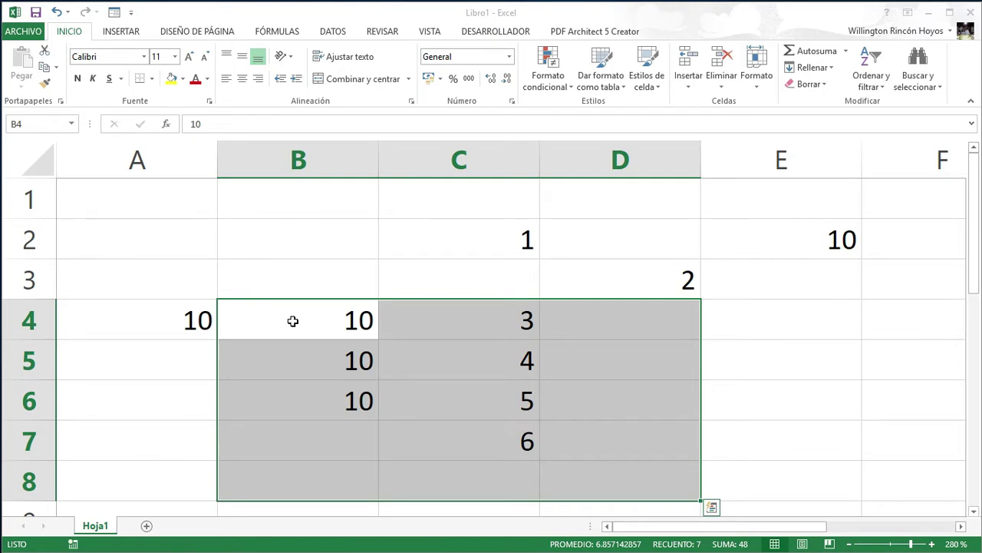
{"action": "left_click", "coordinate": [308, 262]}
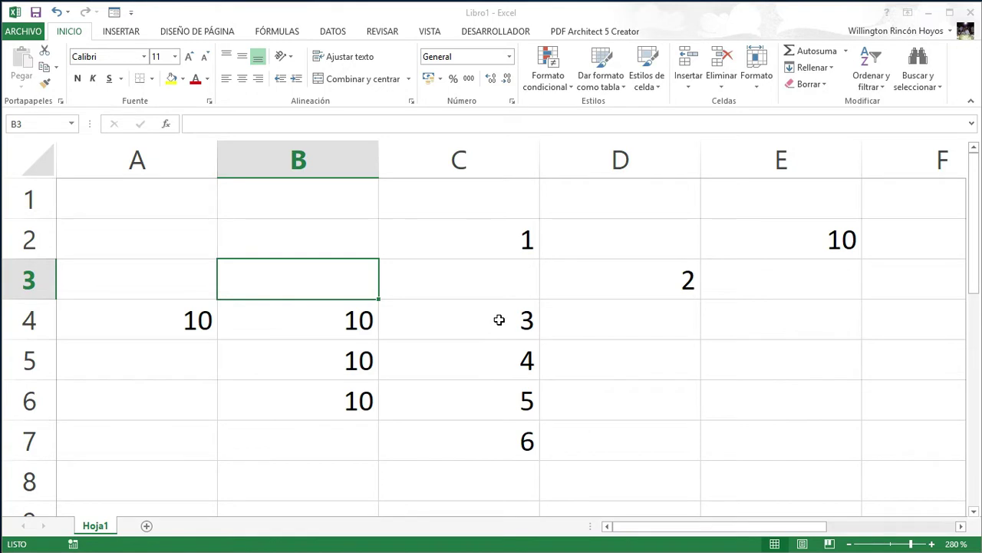
{"action": "left_click", "coordinate": [500, 318]}
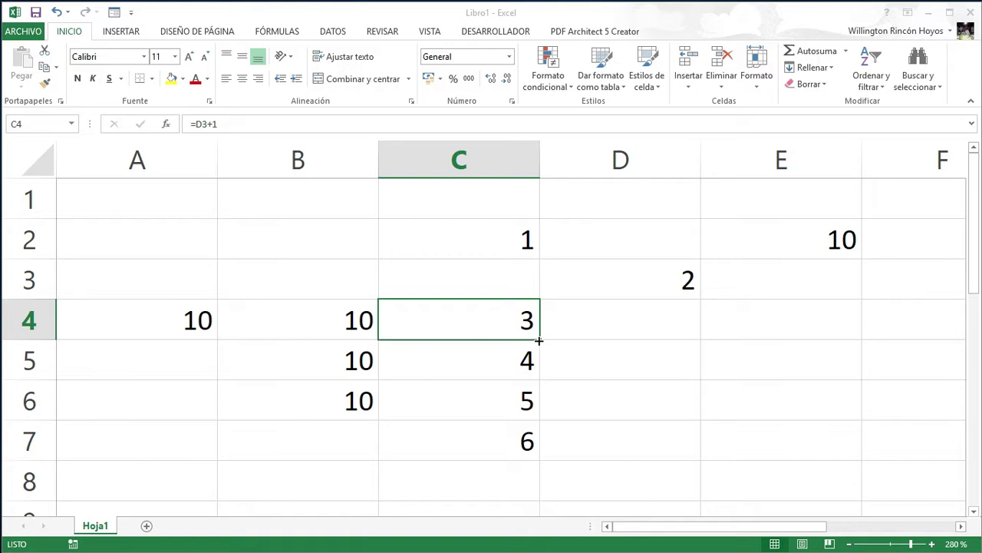
{"action": "left_click_drag", "start_coordinate": [538, 340], "coordinate": [539, 487]}
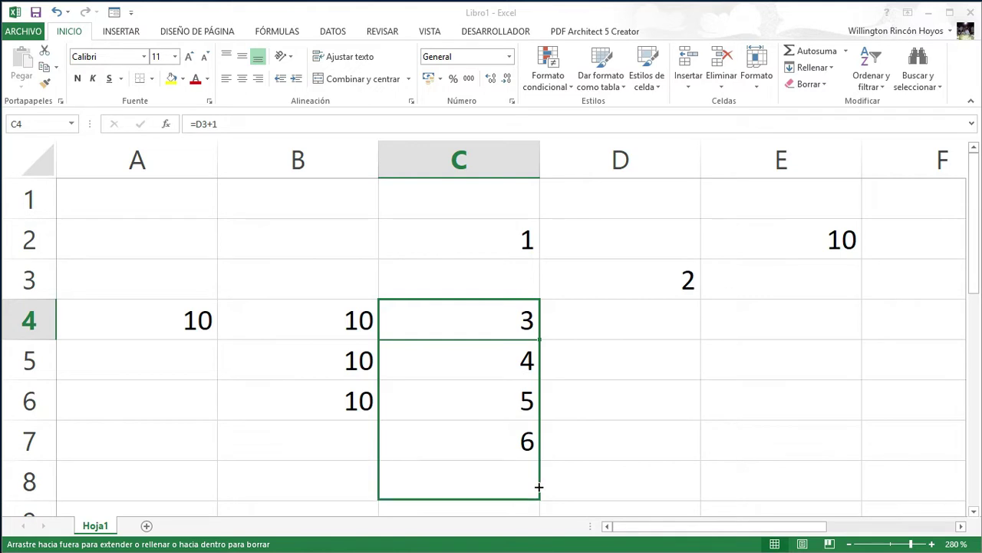
- Extend the column C formula fill further down, then move the =C2+1 formula from D3 to A1
{"action": "mouse_move", "coordinate": [539, 486]}
{"action": "left_mouse_down"}
{"action": "mouse_move", "coordinate": [535, 519]}
{"action": "mouse_move", "coordinate": [500, 403]}
{"action": "left_mouse_up"}
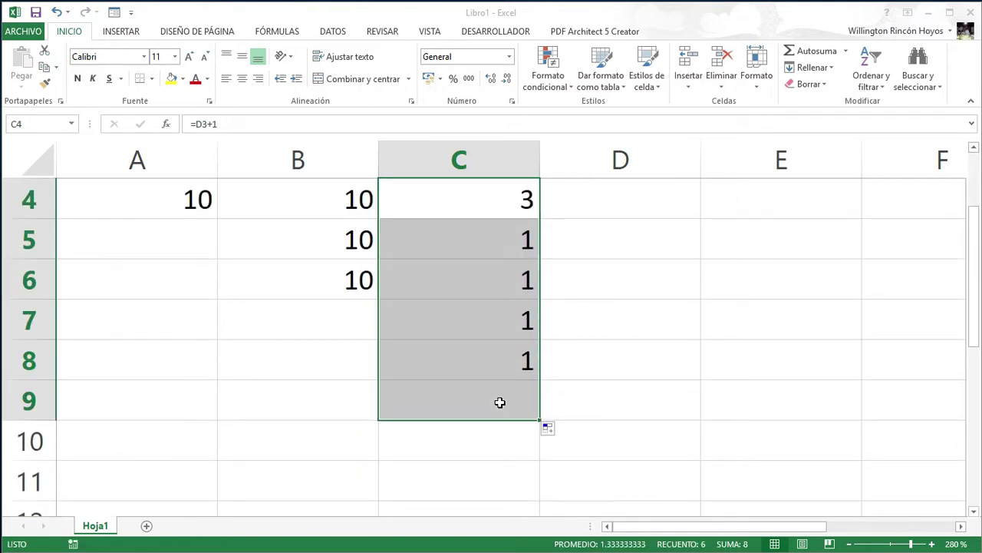
{"action": "scroll", "coordinate": [593, 320], "scroll_direction": "up", "scroll_amount": 1}
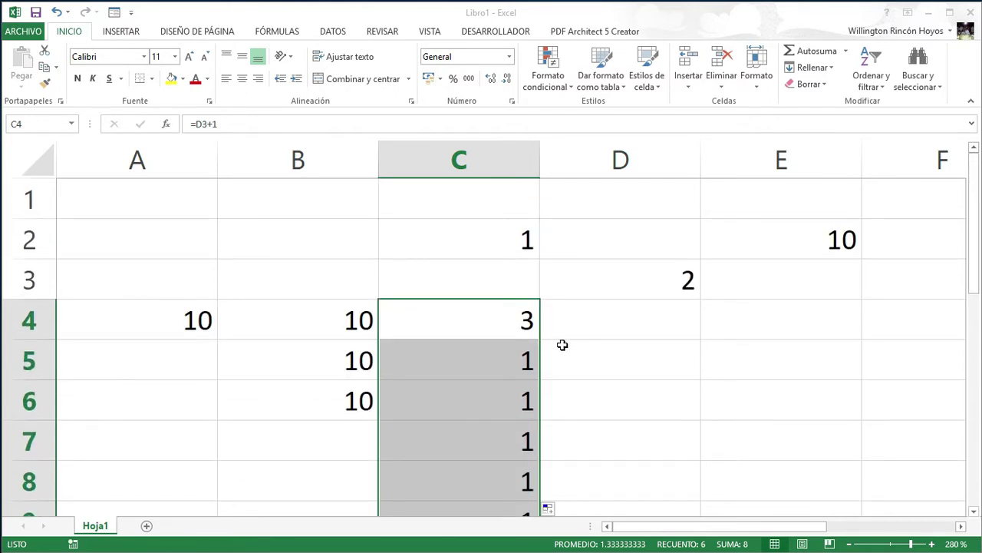
{"action": "left_click", "coordinate": [608, 279]}
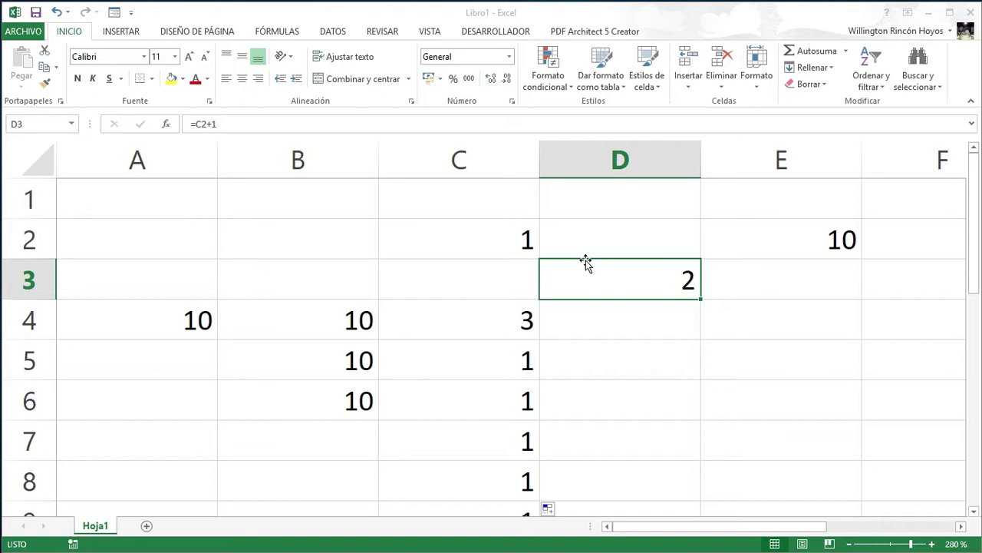
{"action": "mouse_move", "coordinate": [586, 262]}
{"action": "left_mouse_down"}
{"action": "mouse_move", "coordinate": [514, 220]}
{"action": "mouse_move", "coordinate": [190, 214]}
{"action": "left_mouse_up"}
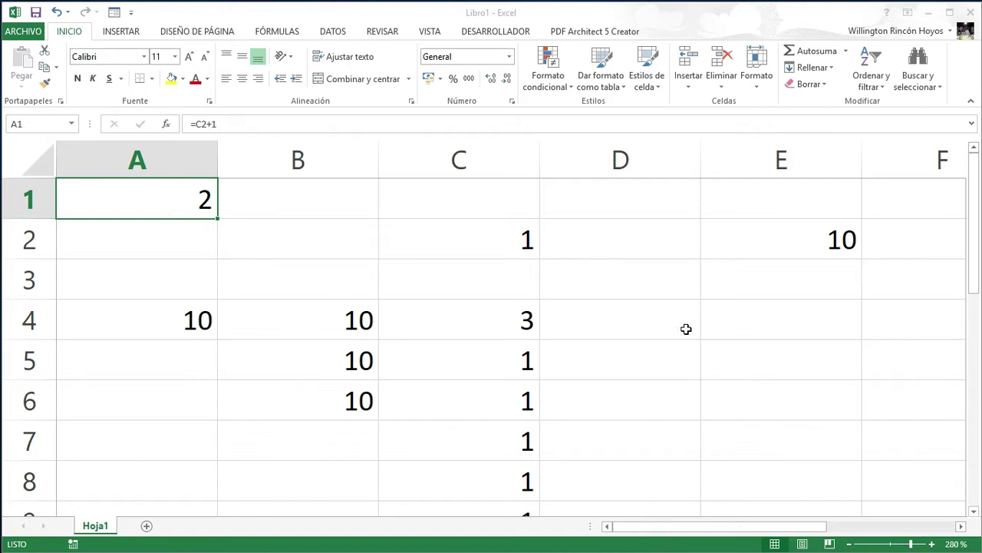
{"action": "left_click", "coordinate": [628, 283]}
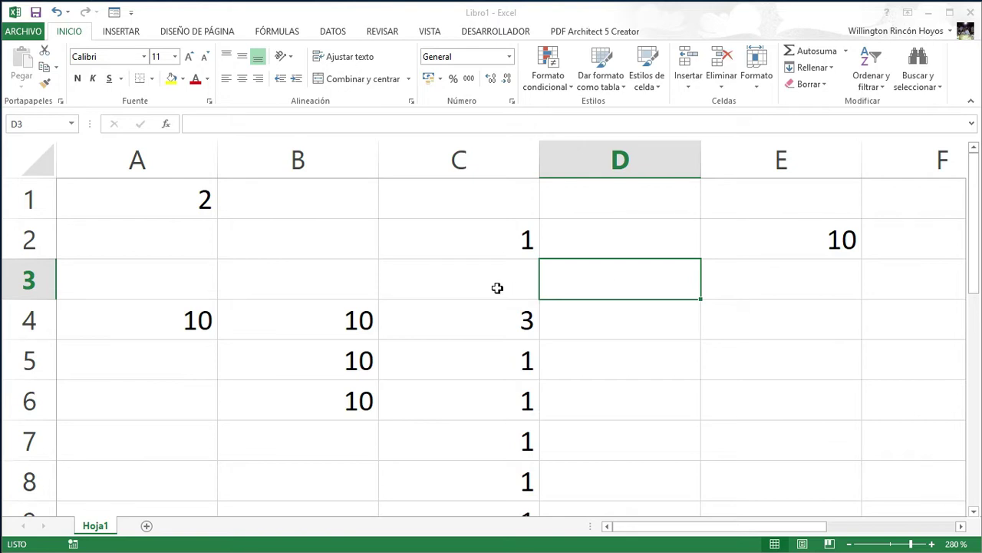
{"action": "scroll", "coordinate": [497, 285], "scroll_direction": "down", "scroll_amount": 1}
{"action": "scroll", "coordinate": [568, 306], "scroll_direction": "up", "scroll_amount": 1}
- Fill the 10 from B6 down to B8 and move the 10 in B4 to D3
{"action": "left_click_drag", "start_coordinate": [313, 280], "coordinate": [296, 408]}
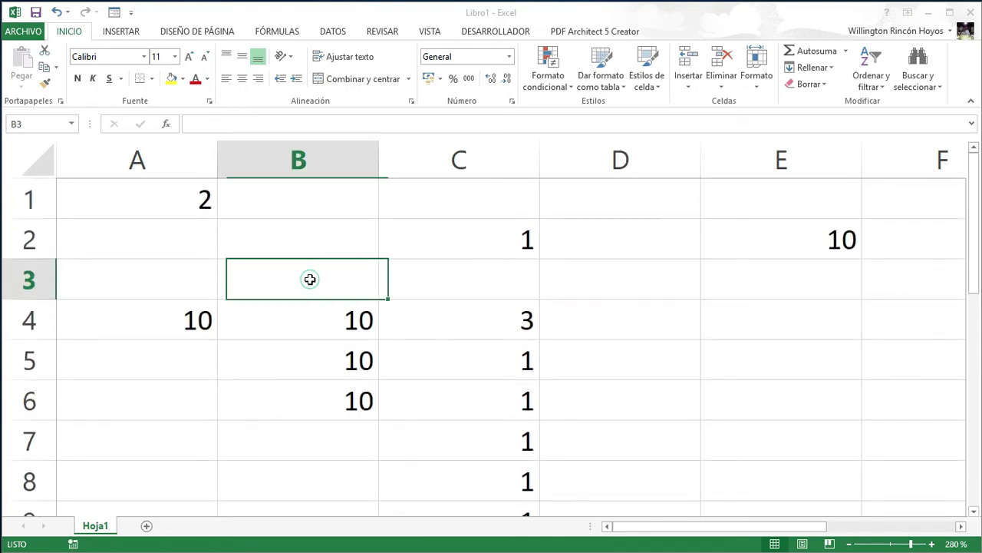
{"action": "left_click", "coordinate": [329, 407]}
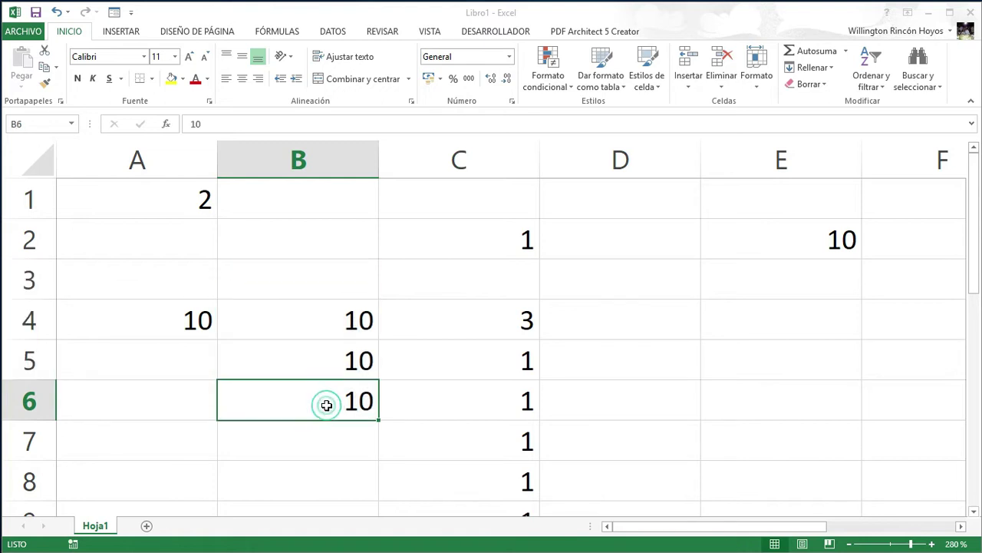
{"action": "left_click_drag", "start_coordinate": [379, 419], "coordinate": [369, 501]}
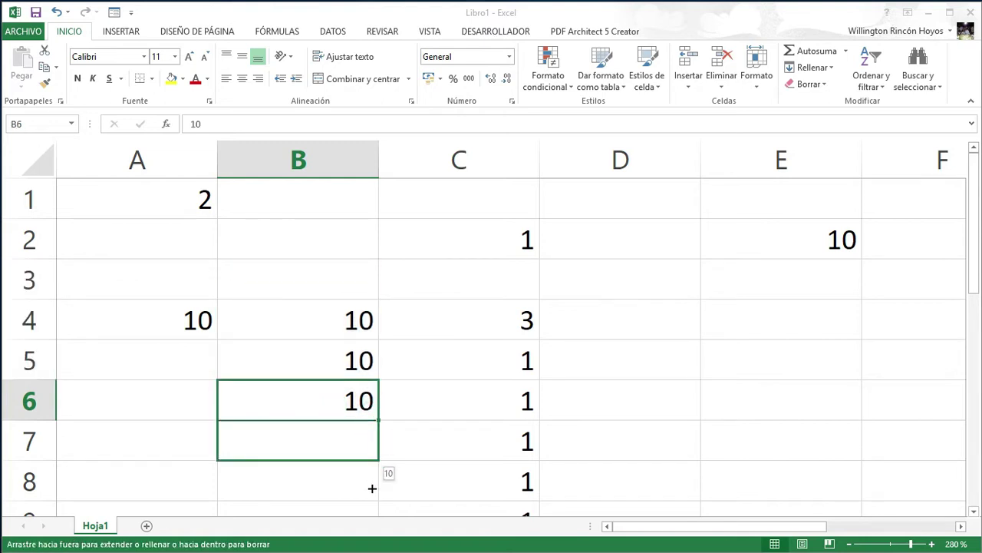
{"action": "left_click", "coordinate": [351, 316]}
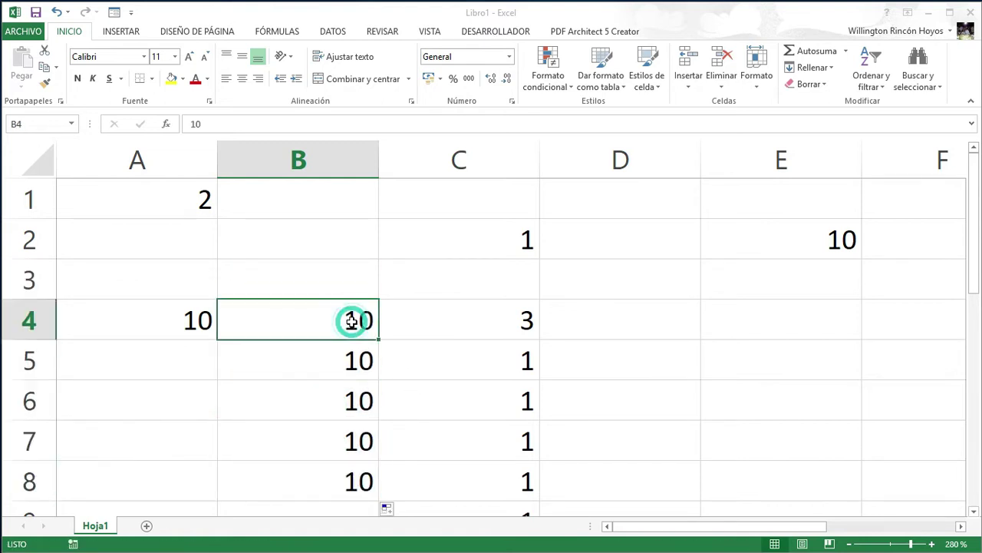
{"action": "left_click_drag", "start_coordinate": [322, 305], "coordinate": [689, 290]}
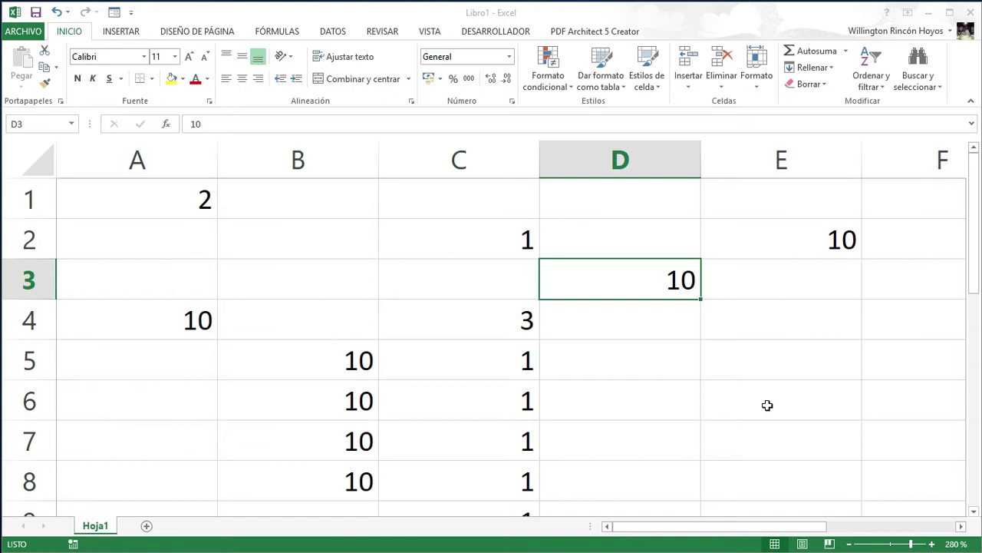
{"action": "scroll", "coordinate": [813, 385], "scroll_direction": "down", "scroll_amount": 1}
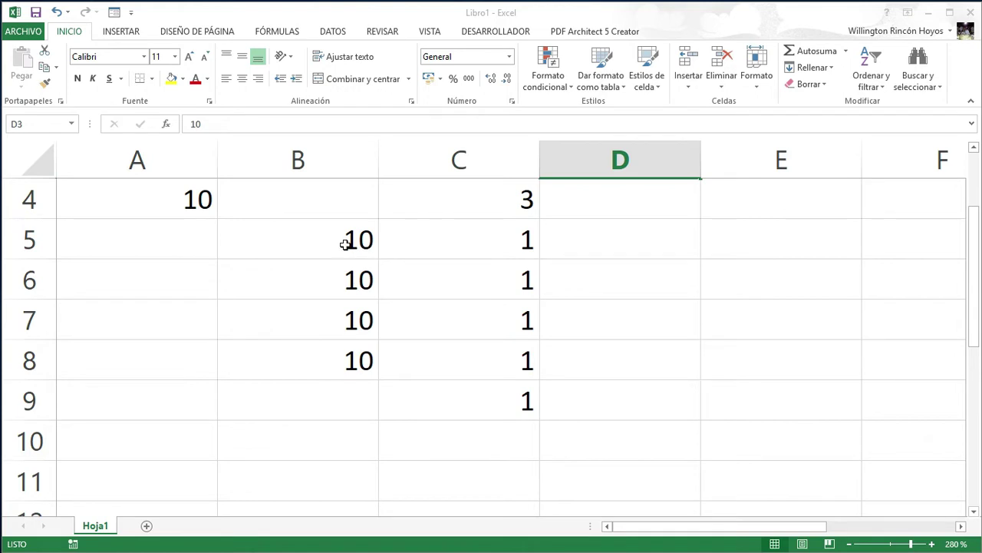
- Starting at B5, extend the selection down and right with Shift+arrow keys to B5:E10
{"action": "left_click", "coordinate": [293, 238]}
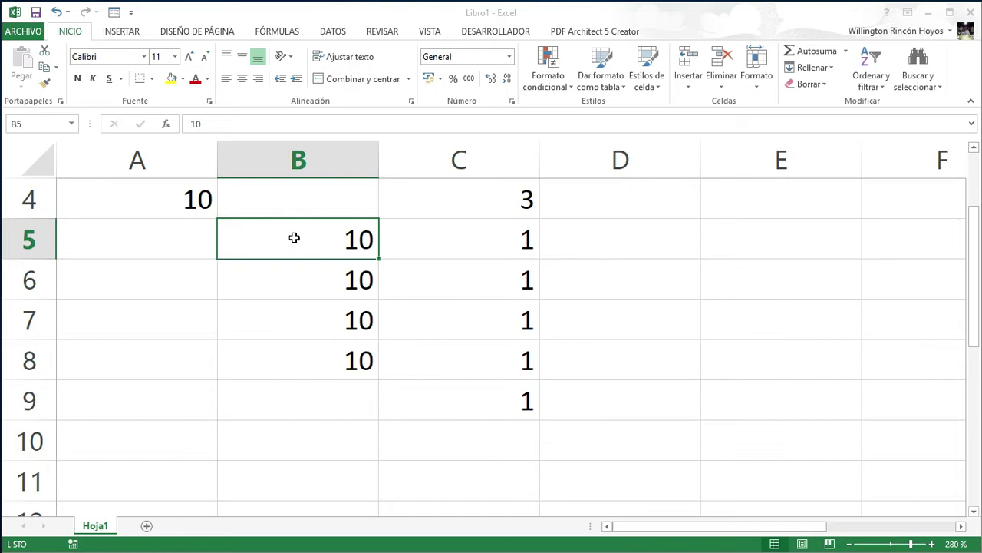
{"action": "key", "text": "shift+Down"}
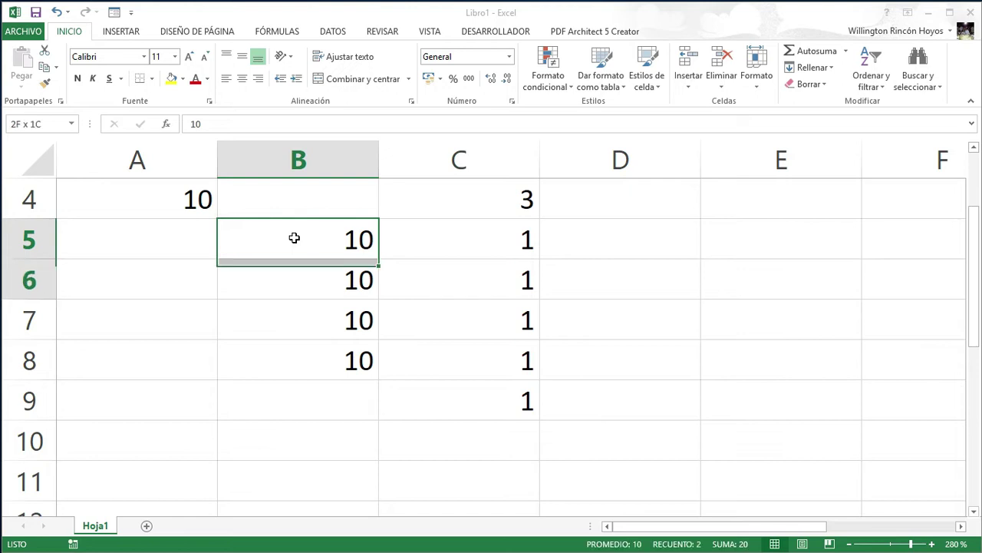
{"action": "key", "text": "shift+Down"}
{"action": "key", "text": "shift+Down"}
{"action": "key", "text": "shift+Right"}
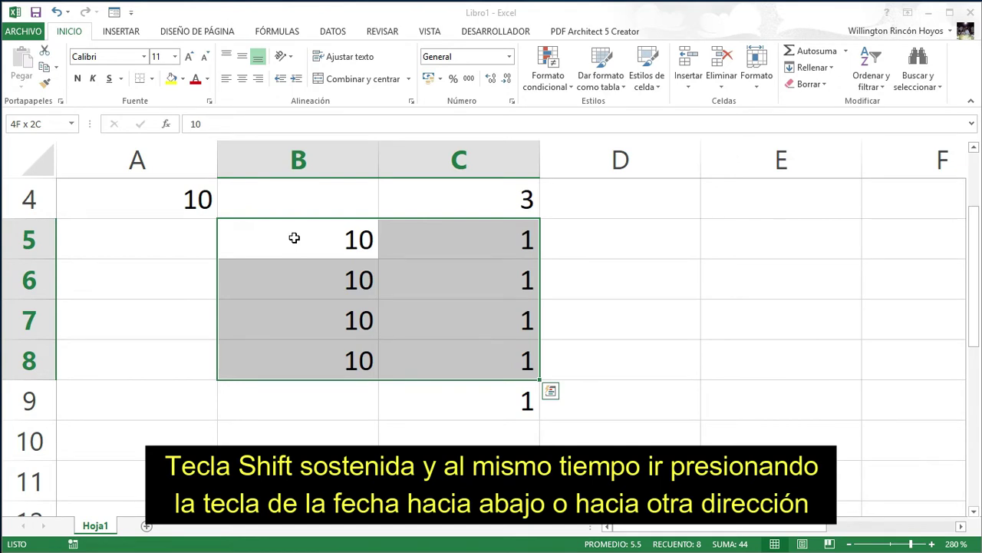
{"action": "key", "text": "shift+Right"}
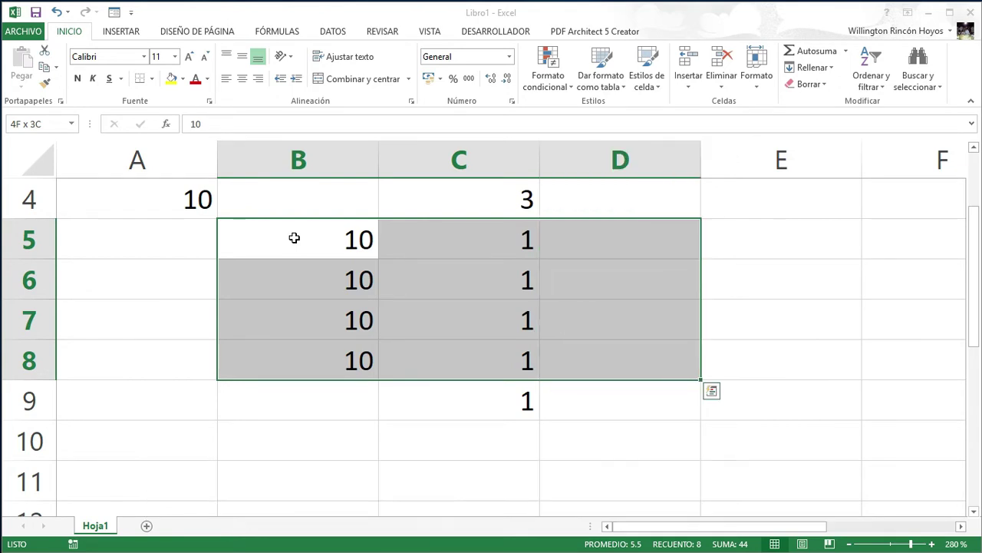
{"action": "key", "text": "shift+Down"}
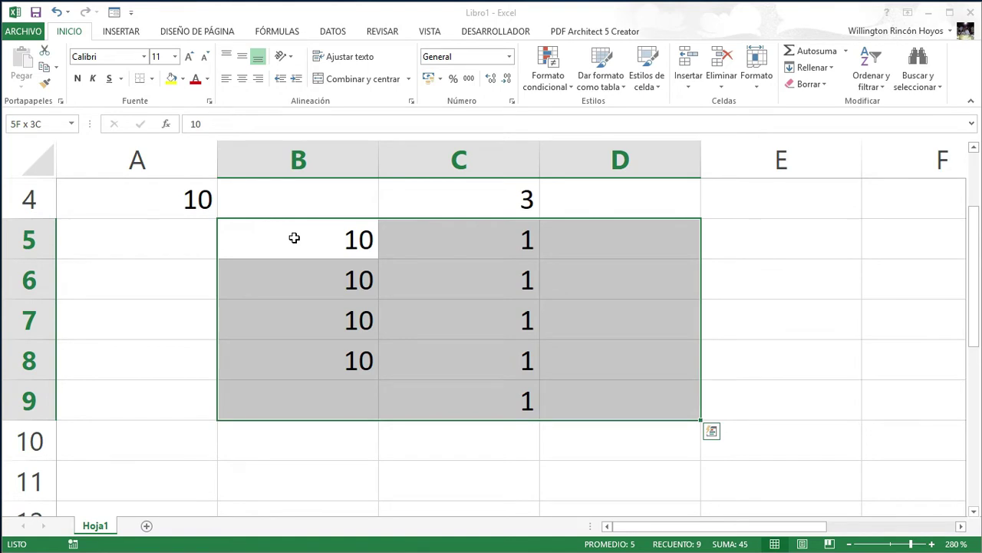
{"action": "key", "text": "shift+Down"}
{"action": "key", "text": "shift+Right"}
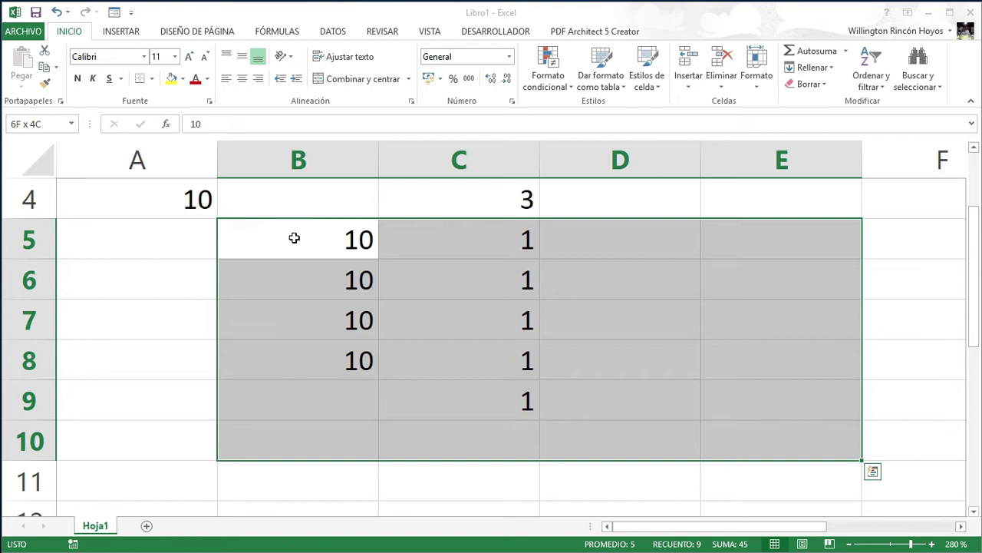
{"action": "scroll", "coordinate": [680, 233], "scroll_direction": "up", "scroll_amount": 1}
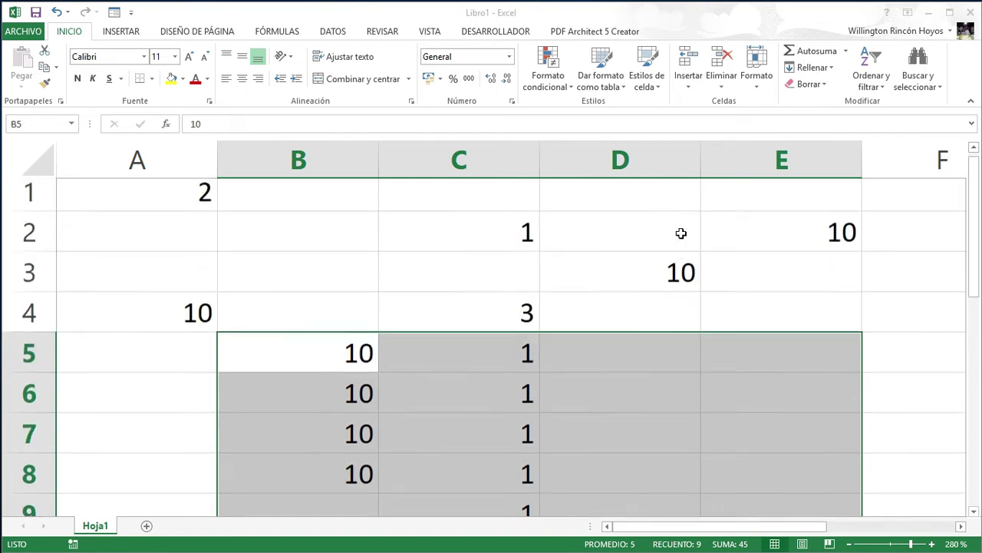
- Cut the 10 from A4 and paste it into E6
{"action": "left_click", "coordinate": [152, 315]}
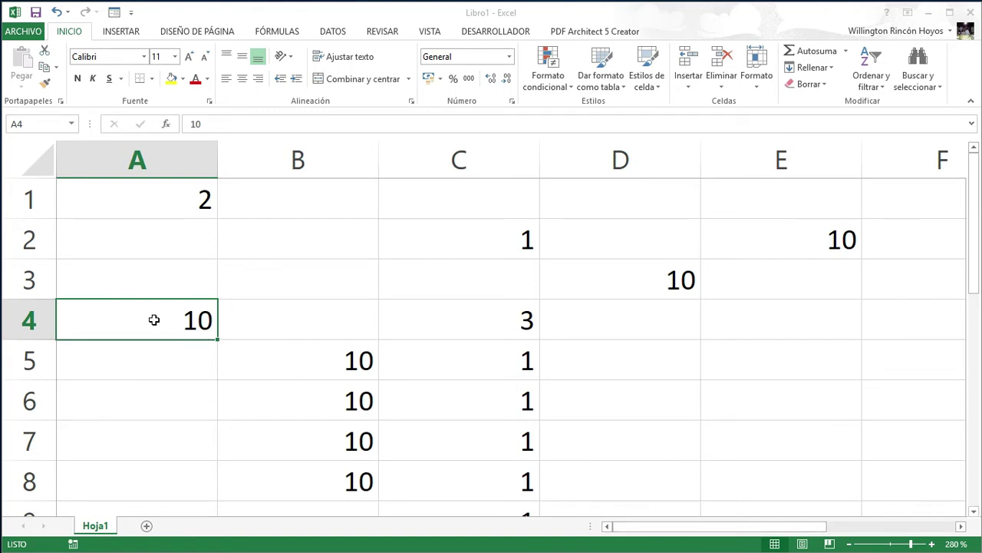
{"action": "key", "text": "ctrl+x"}
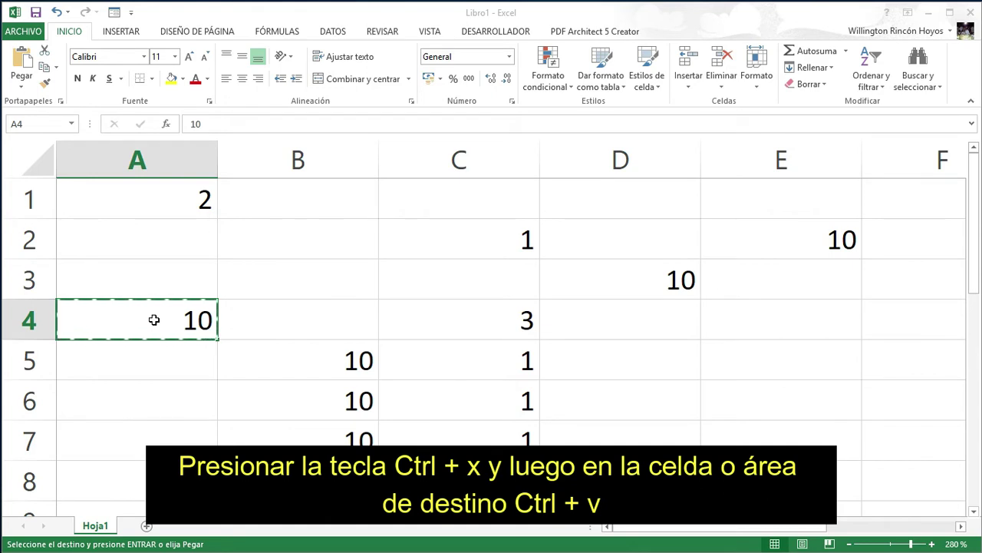
{"action": "left_click", "coordinate": [745, 405]}
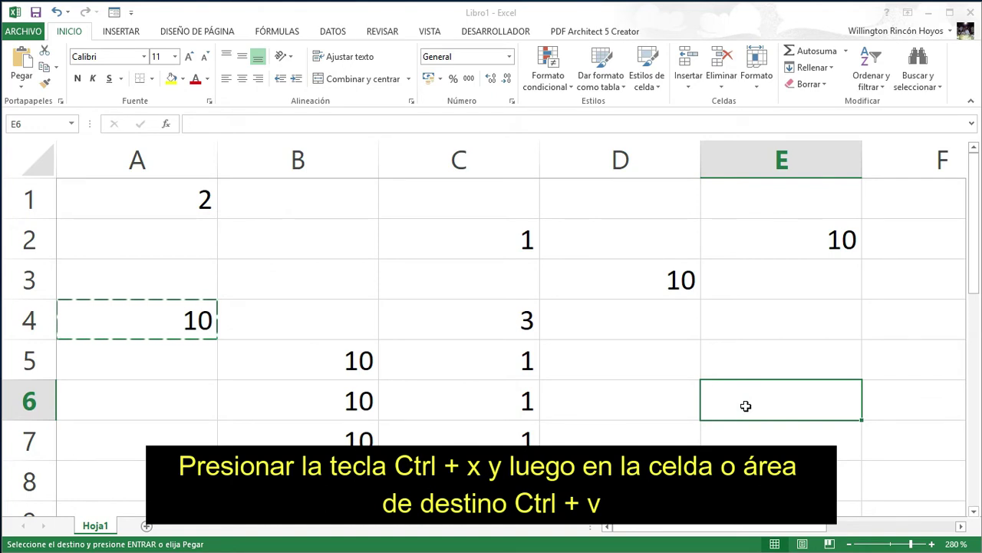
{"action": "key", "text": "ctrl+v"}
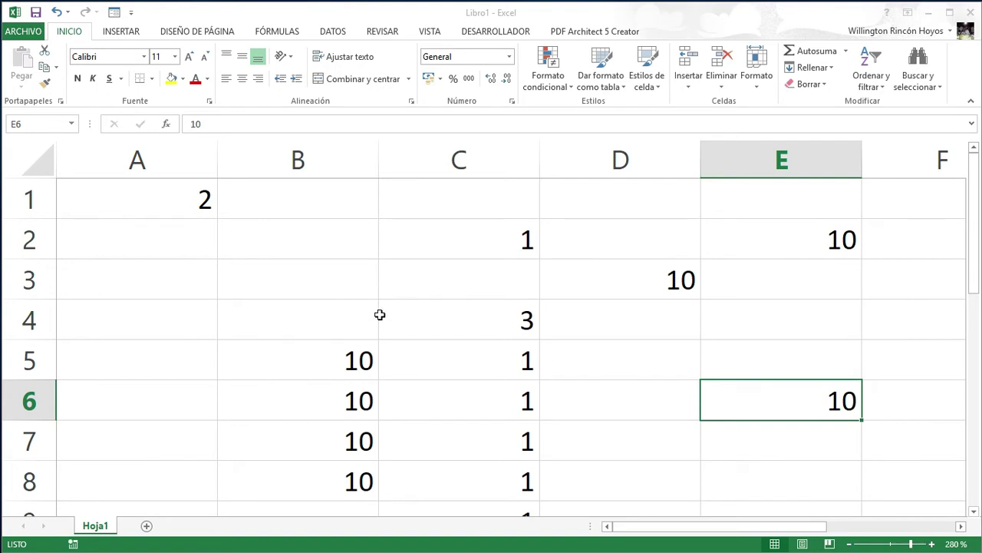
- Enter the formula =A1+1 in cell A2 so it shows 3, and reselect A2
{"action": "left_click", "coordinate": [145, 242]}
{"action": "type", "text": "="}
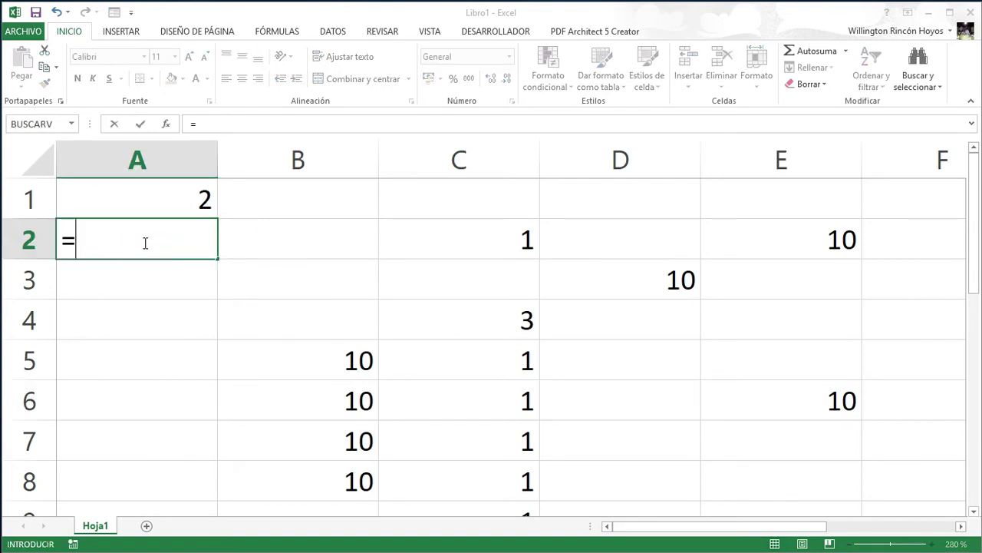
{"action": "left_click", "coordinate": [176, 203]}
{"action": "type", "text": "+1"}
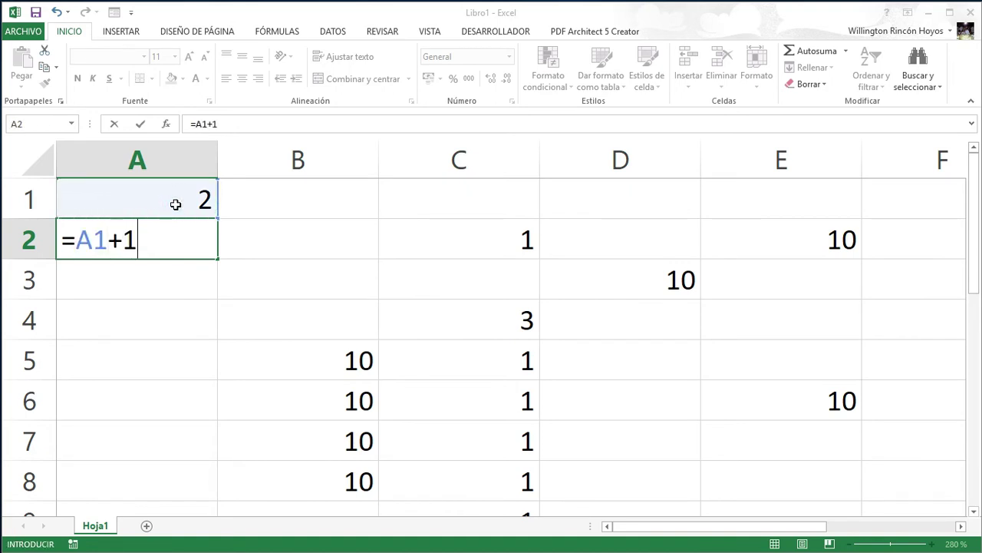
{"action": "key", "text": "Return"}
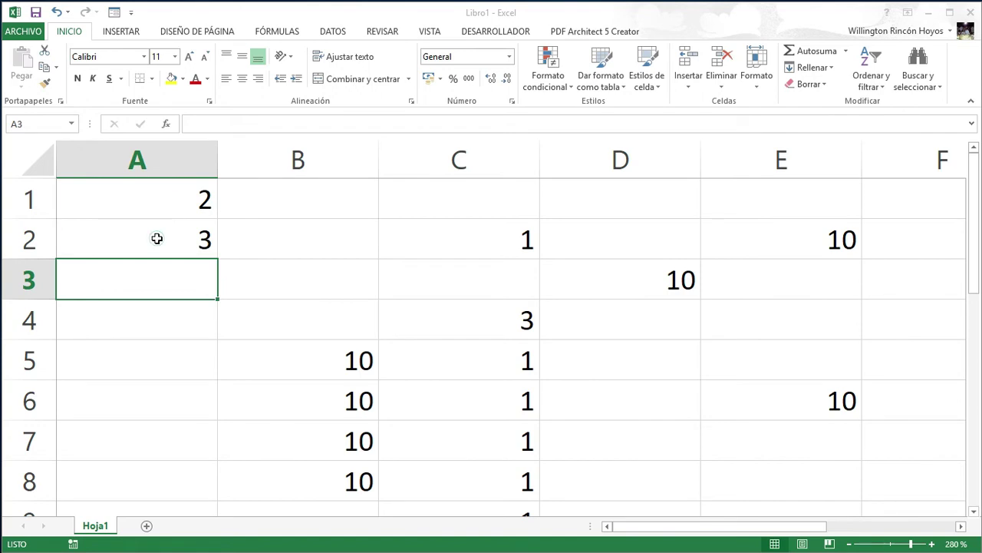
{"action": "left_click", "coordinate": [156, 239]}
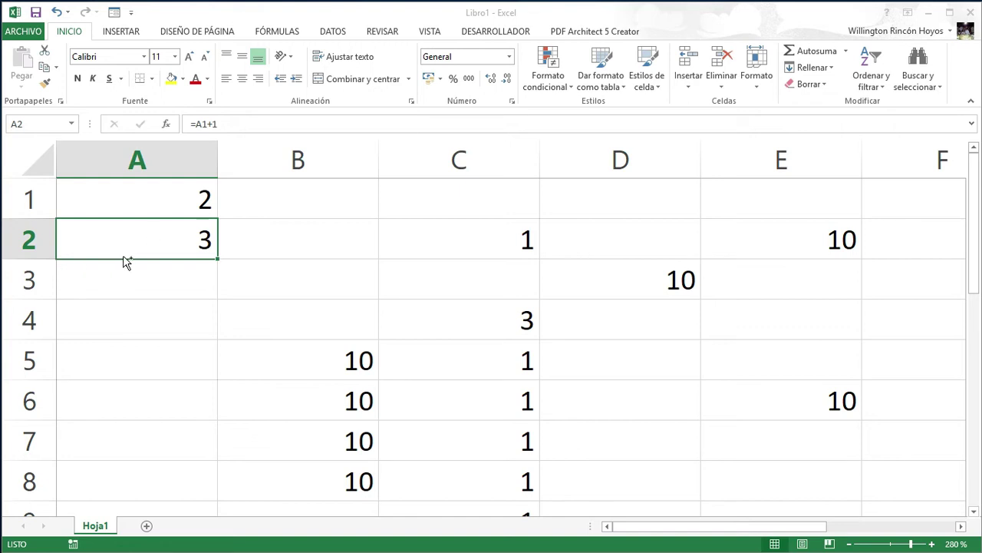
- Copy the A2 formula into A3 through A7, showing 4, 5, 6, 7 and 8
{"action": "key", "text": "ctrl+c"}
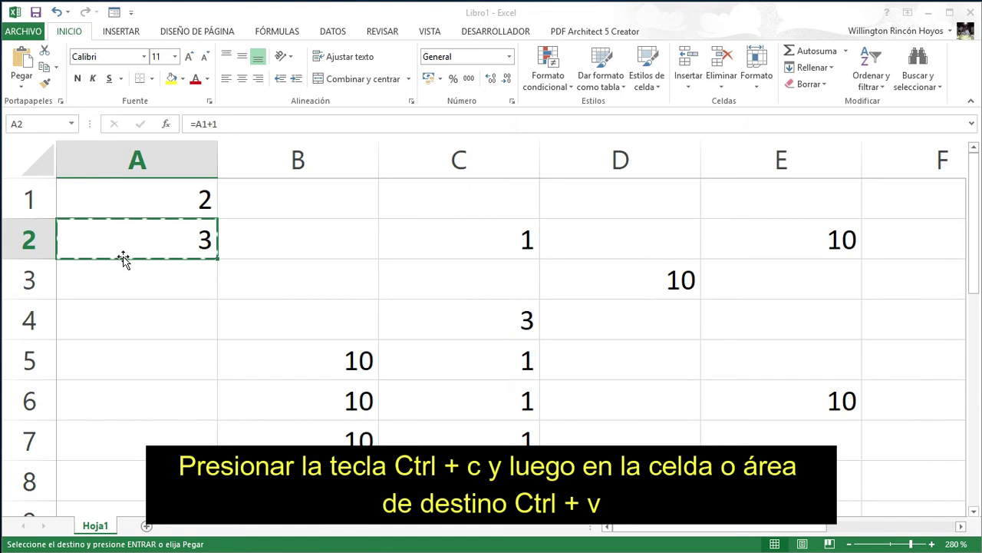
{"action": "key", "text": "Down"}
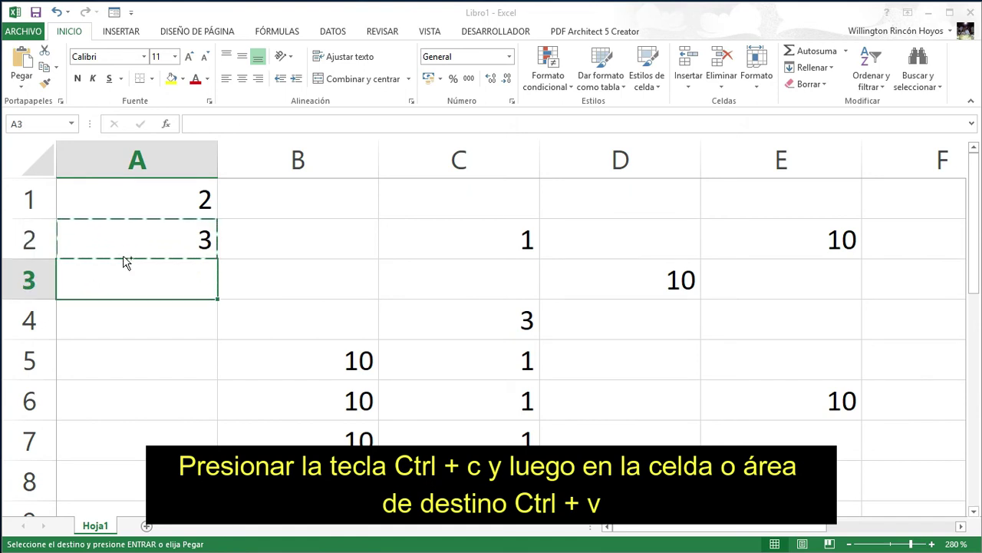
{"action": "key", "text": "ctrl+v"}
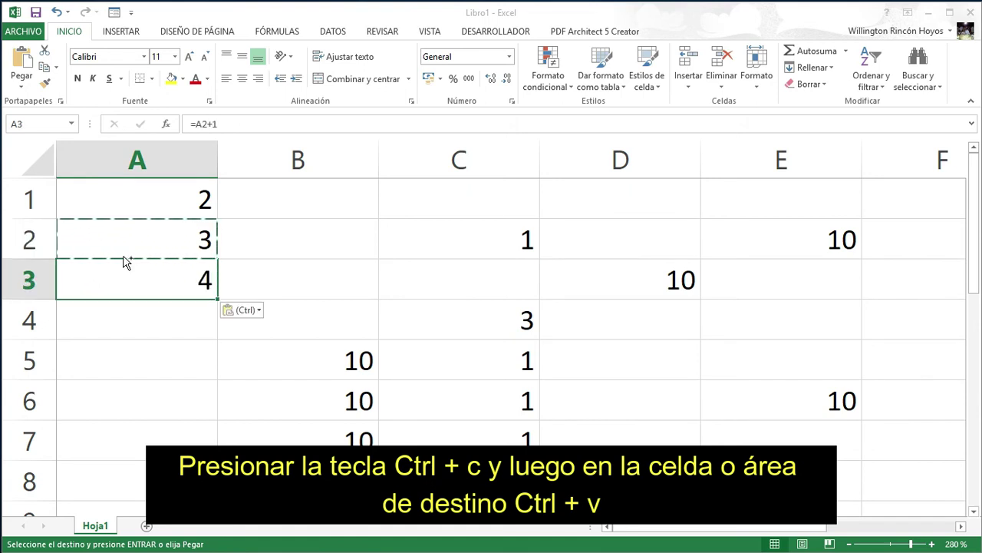
{"action": "key", "text": "Down"}
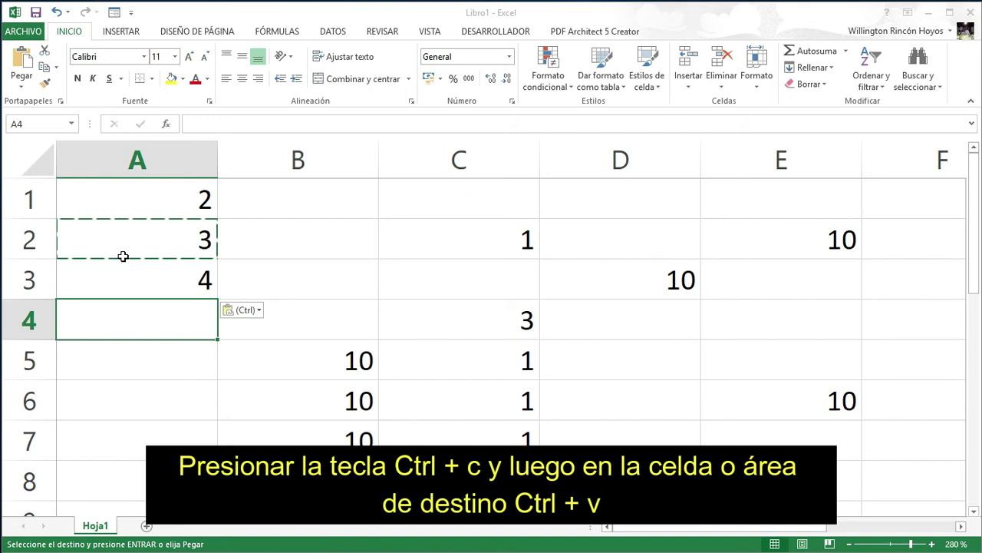
{"action": "key", "text": "ctrl+v"}
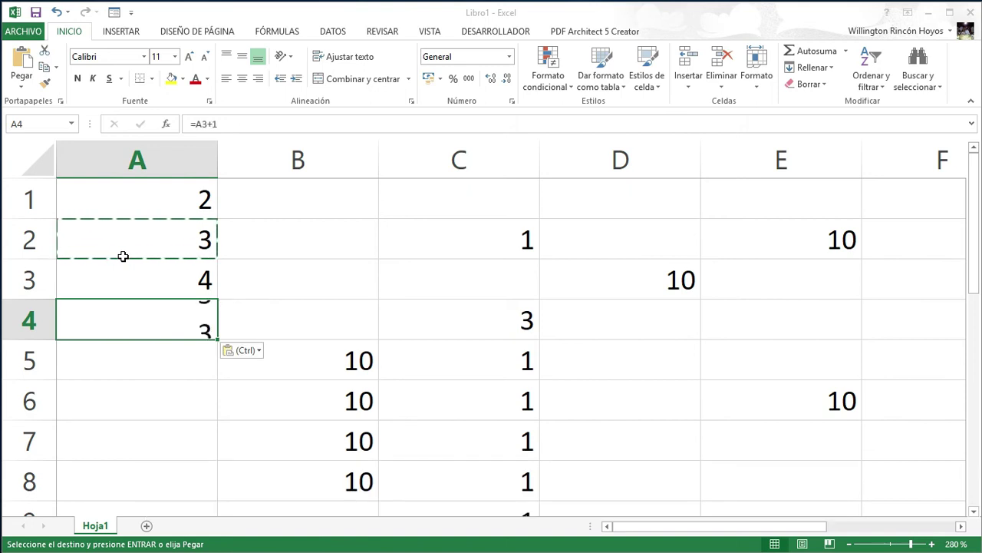
{"action": "key", "text": "Down"}
{"action": "key", "text": "ctrl+v"}
{"action": "key", "text": "Down"}
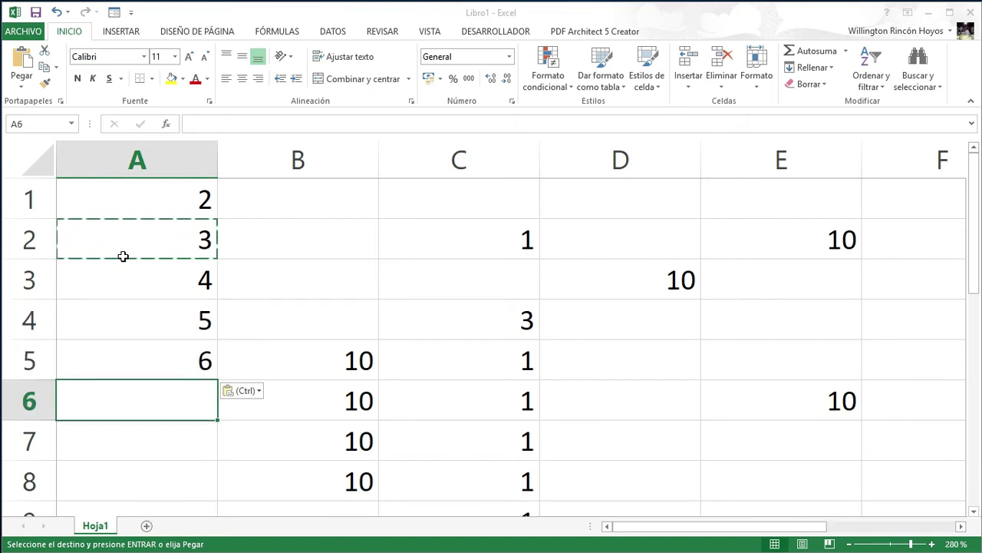
{"action": "key", "text": "ctrl+v"}
{"action": "key", "text": "Down"}
{"action": "key", "text": "ctrl+v"}
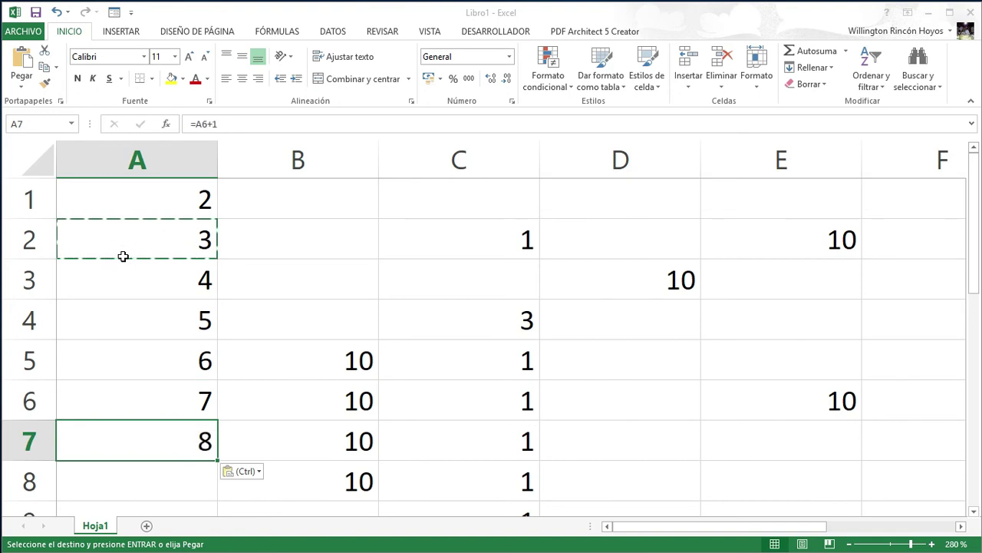